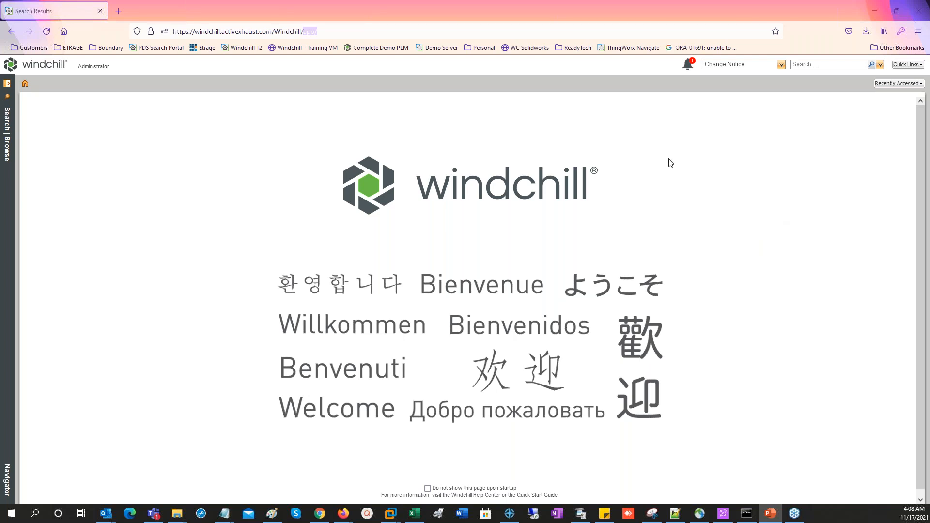
# Open the recently accessed drawing helmet_and_skull.drw and display its content
pyautogui.click(908, 86)
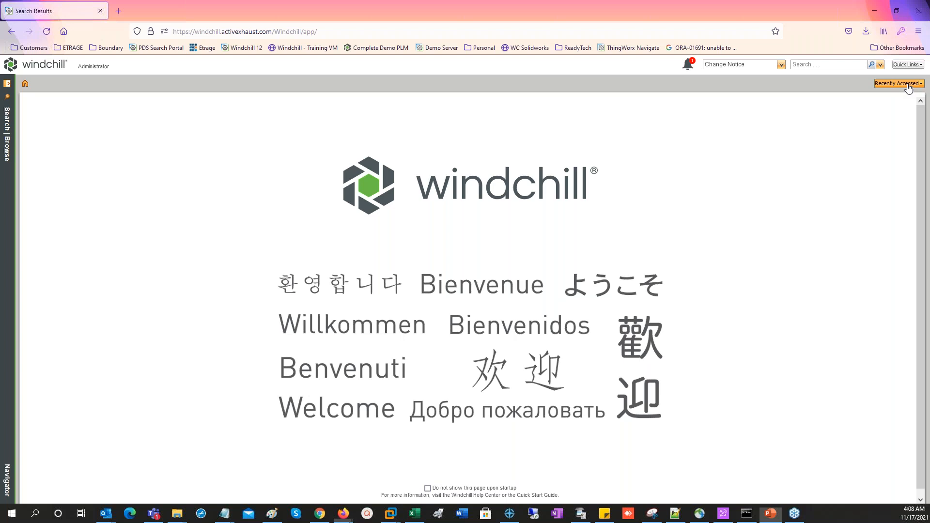
pyautogui.click(908, 85)
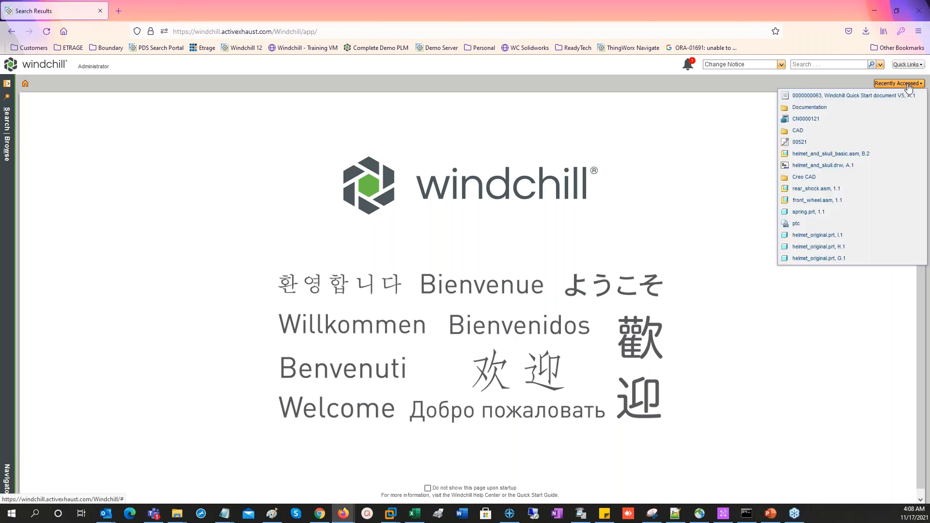
pyautogui.click(838, 168)
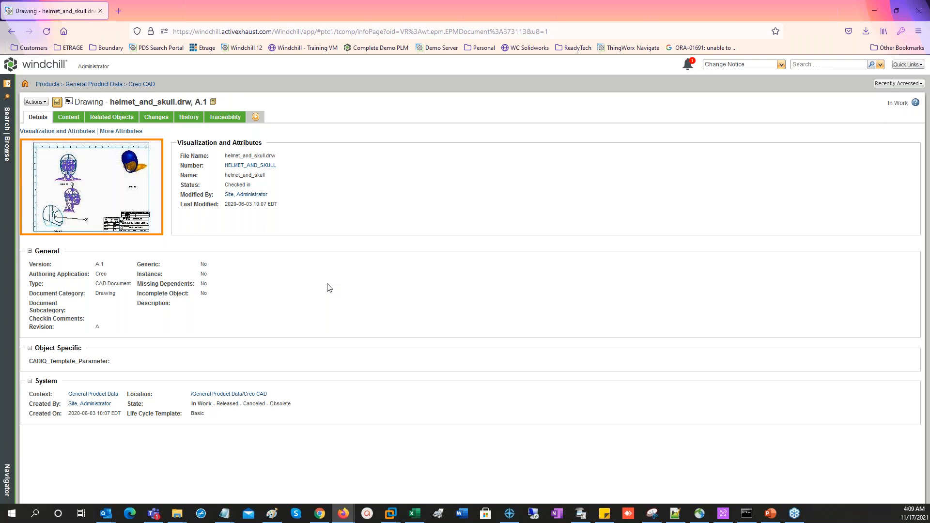
pyautogui.click(75, 117)
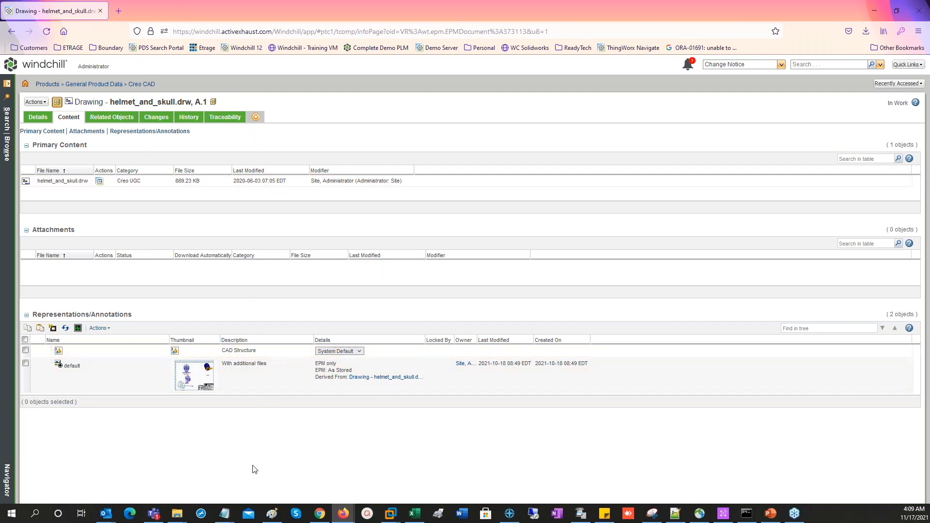
# Check the additional files attached to the drawing's default representation
pyautogui.rightClick(242, 378)
pyautogui.moveTo(316, 428)
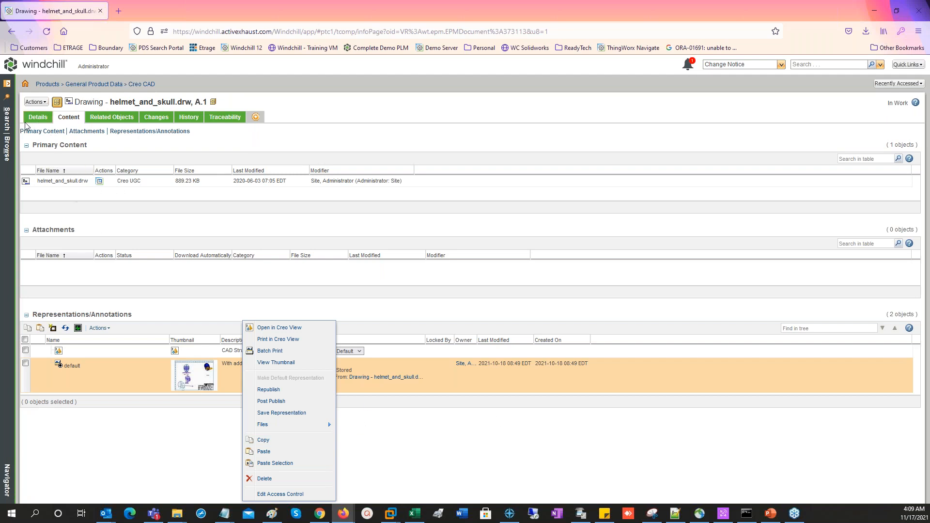
pyautogui.click(337, 141)
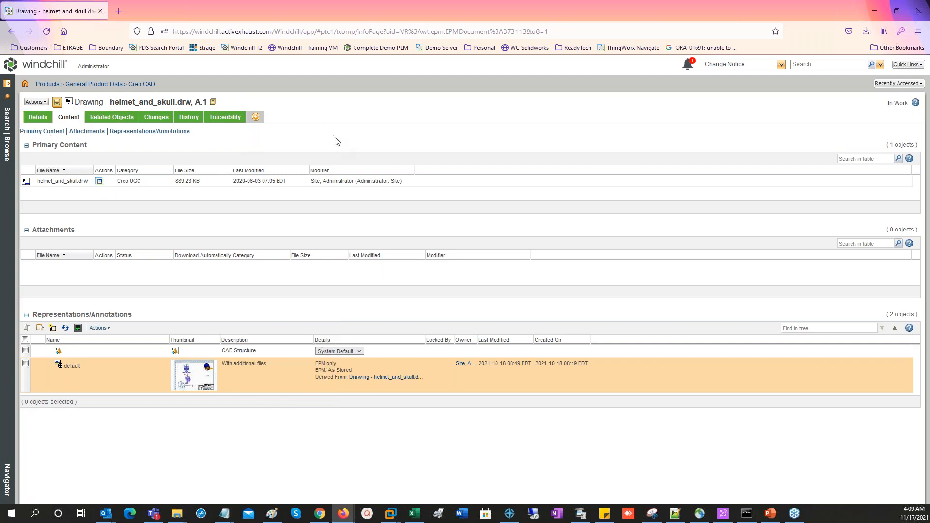
# Download the drawing's content as PDF and DXF with PIO Object Content Download, saving Administrator_202111170910.zip to the Downloads folder
pyautogui.click(43, 103)
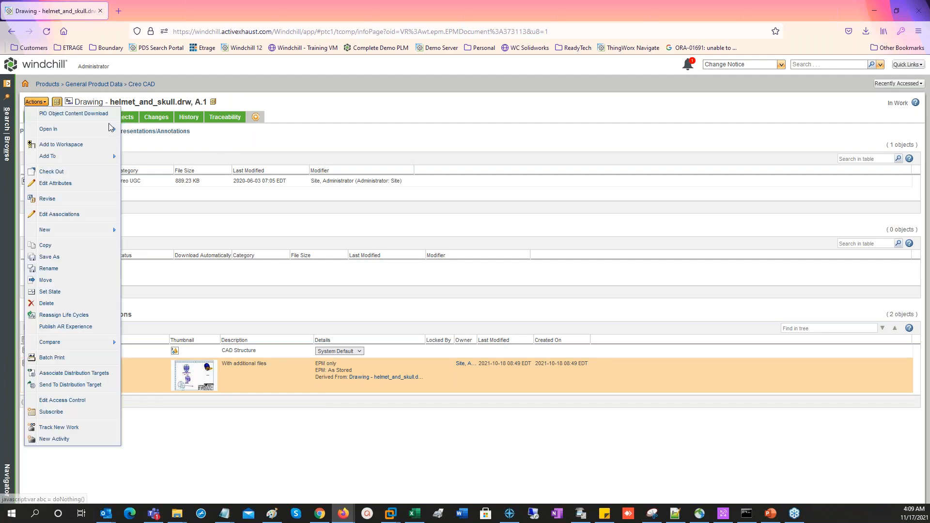
pyautogui.click(87, 114)
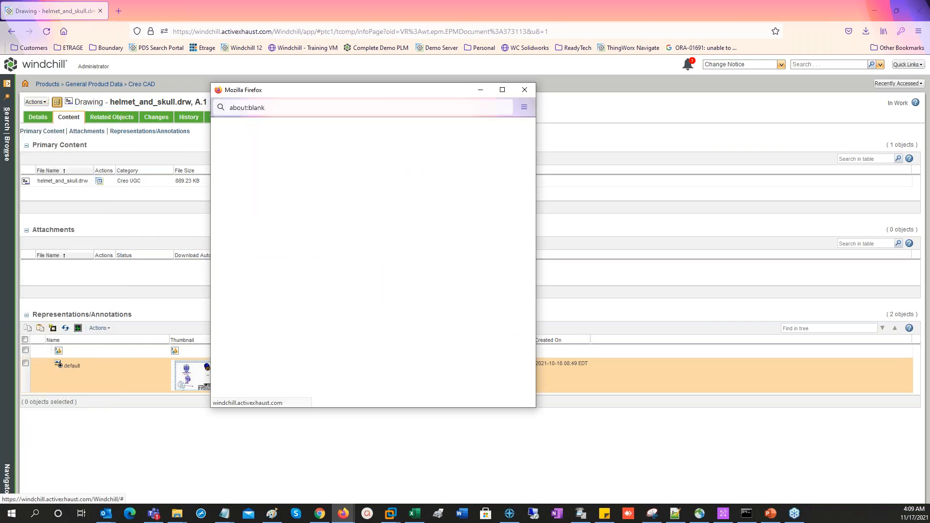
pyautogui.click(225, 211)
pyautogui.click(226, 265)
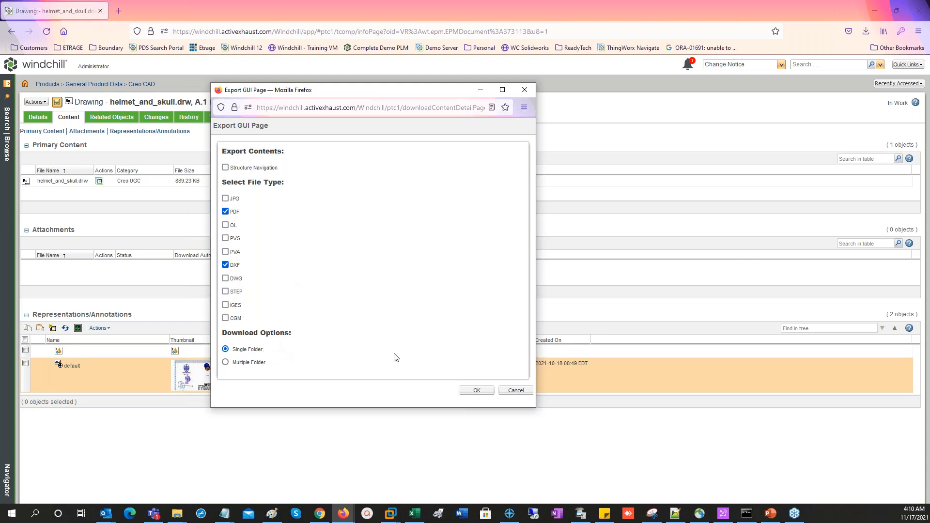
pyautogui.click(477, 390)
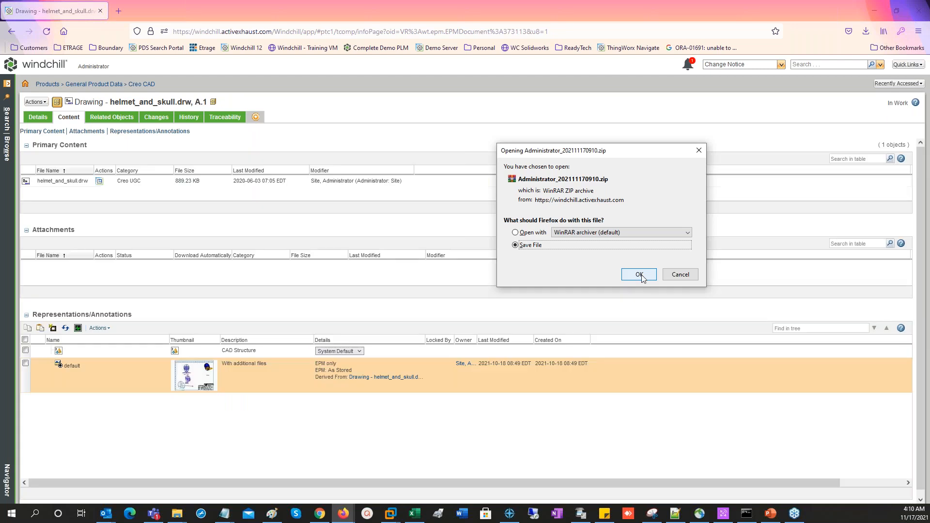
pyautogui.click(639, 274)
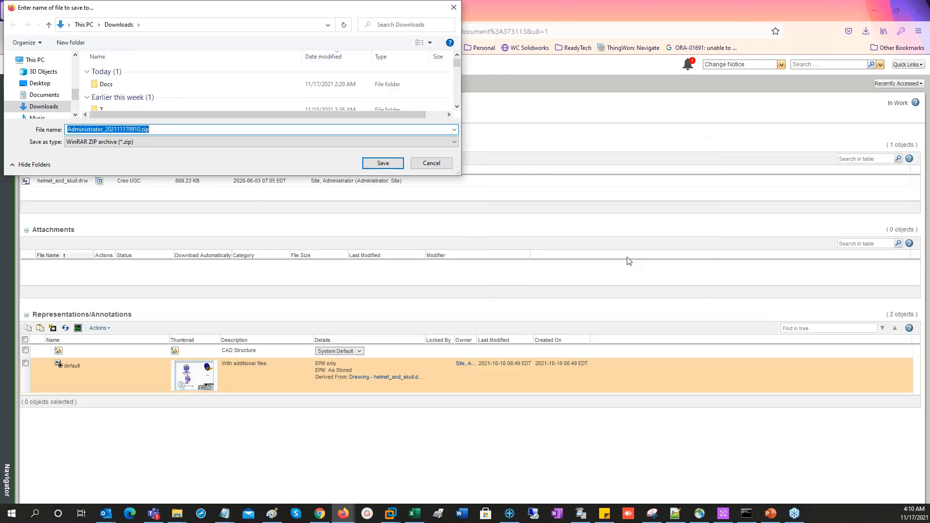
pyautogui.click(383, 163)
# Open the downloaded archive Administrator_202111170910.zip from its containing folder to examine its files
pyautogui.click(862, 60)
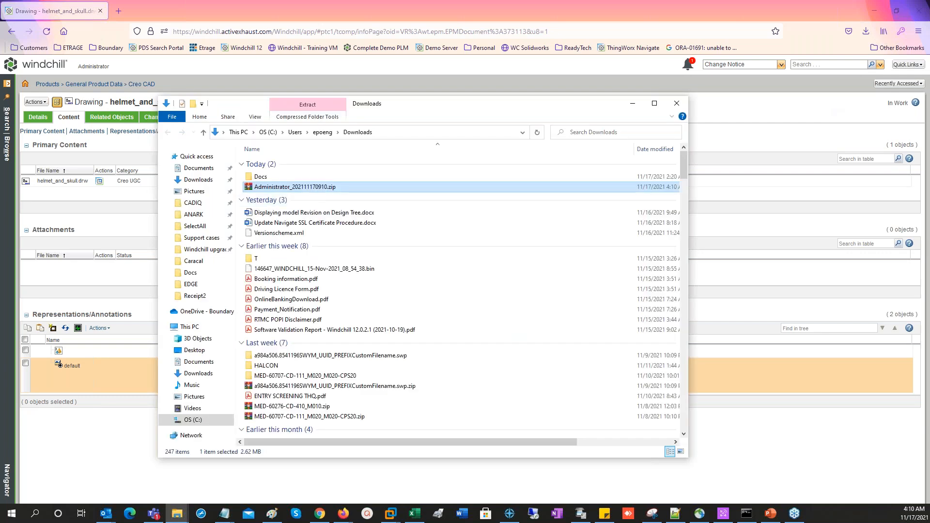
pyautogui.doubleClick(313, 188)
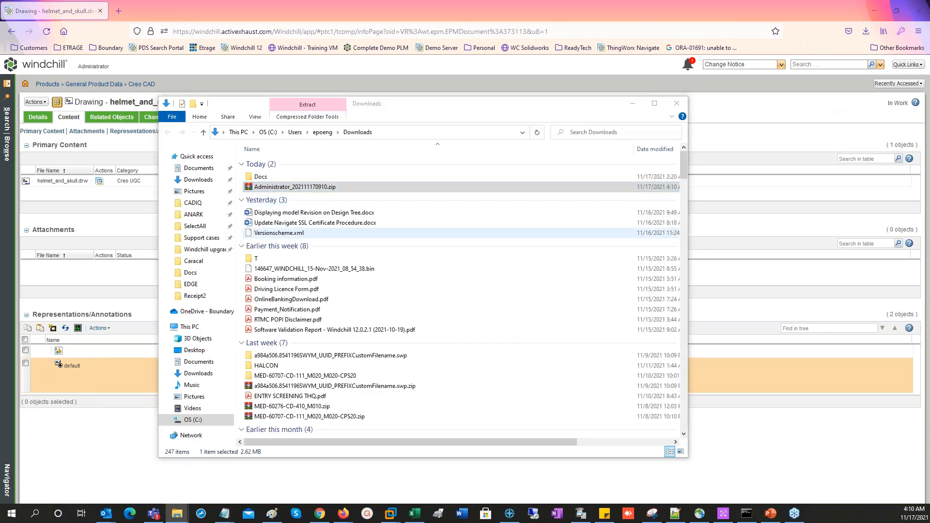
pyautogui.click(592, 260)
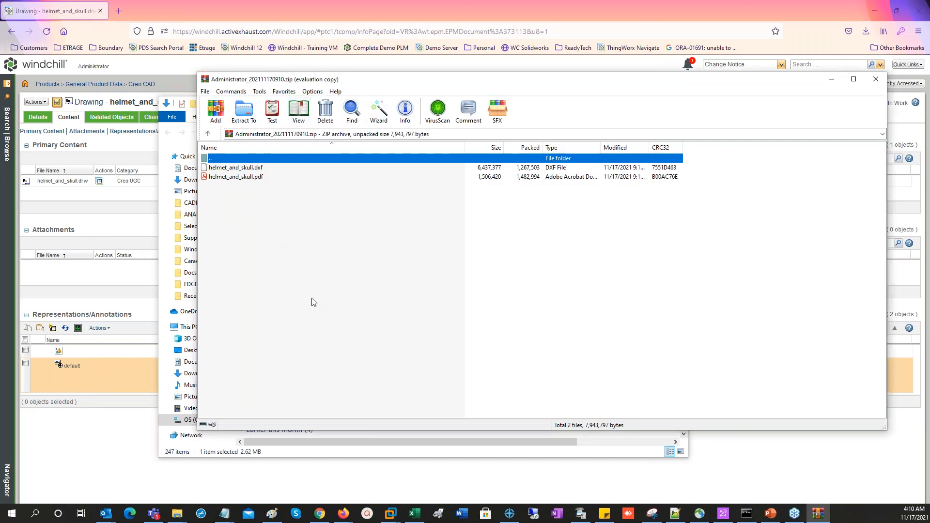
# Open helmet_and_skull.pdf from the archive, view it maximized and close it
pyautogui.doubleClick(245, 177)
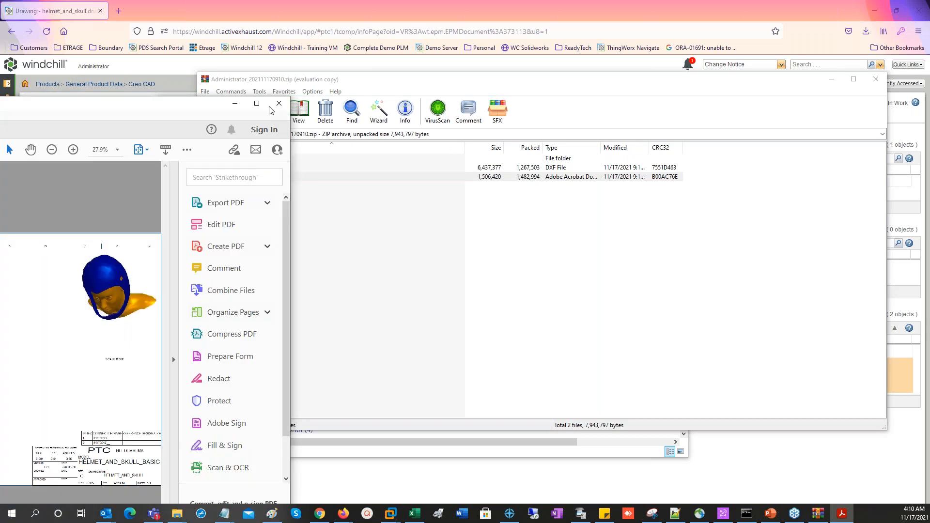
pyautogui.click(257, 104)
pyautogui.click(919, 5)
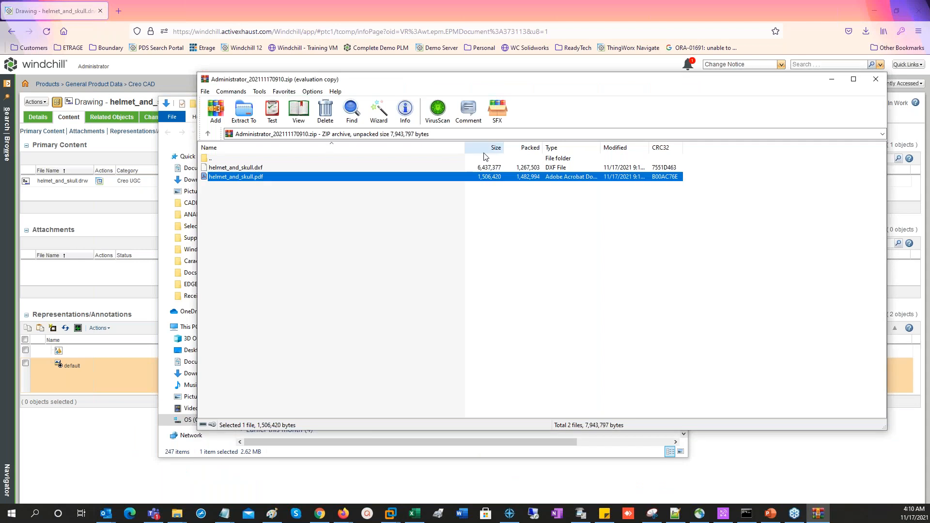
# Dismiss the archive and Downloads windows and go to the drawing's parent folder, Creo CAD
pyautogui.click(874, 80)
pyautogui.click(632, 104)
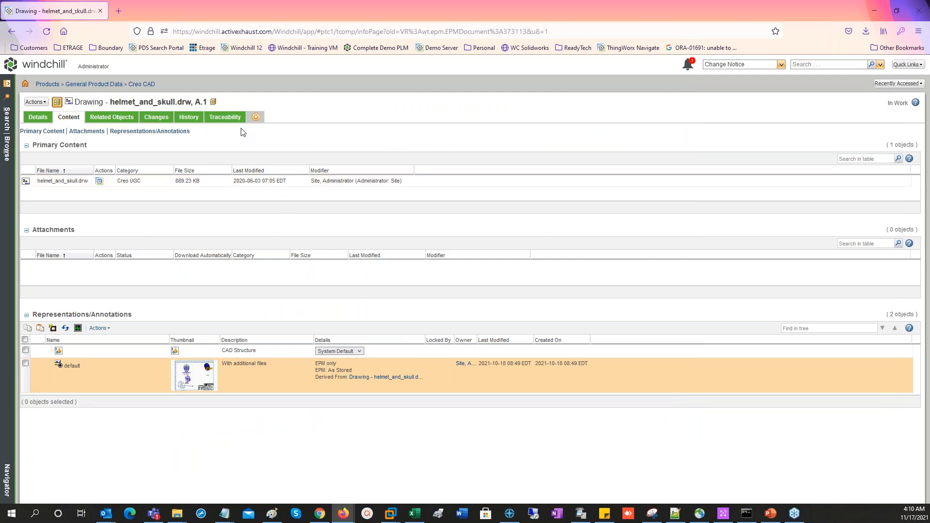
pyautogui.click(149, 86)
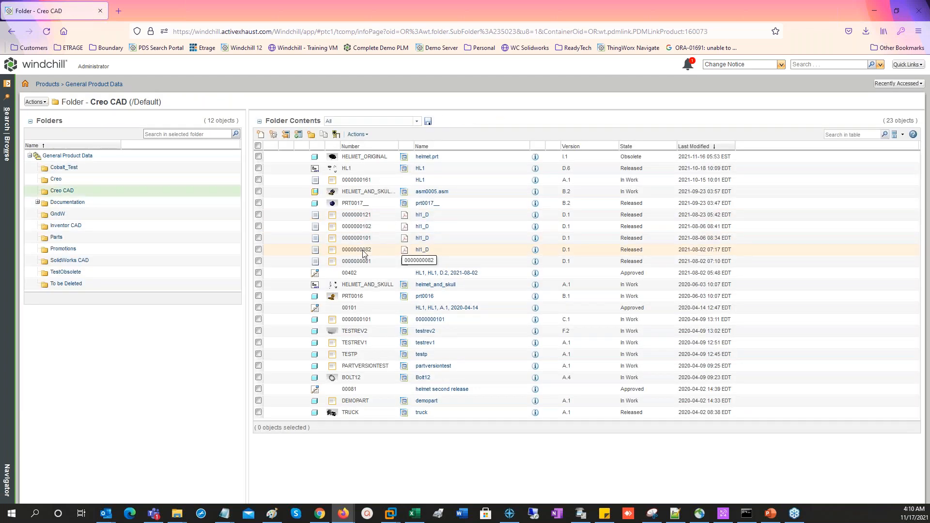
# Select the HL1 drawing, asm0005.asm, the helmet_and_skull drawing and prt0016 in the folder contents
pyautogui.click(258, 168)
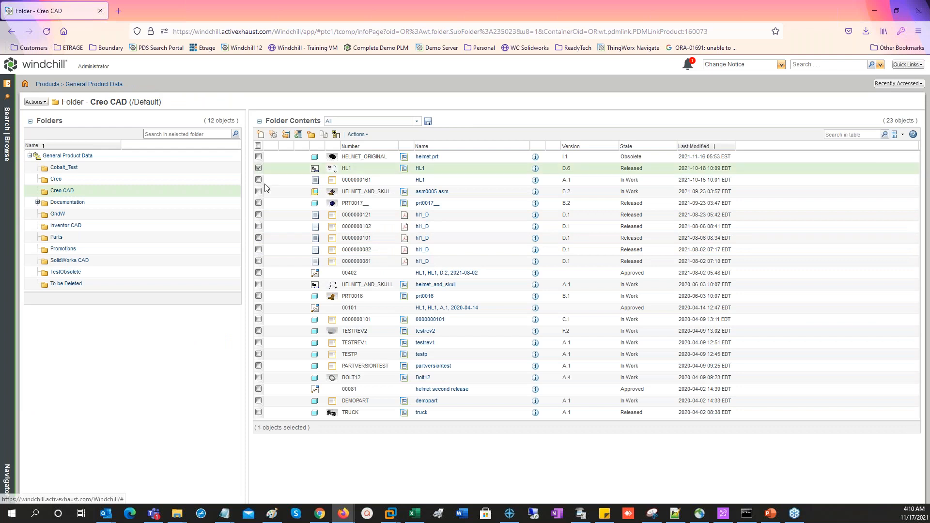
pyautogui.click(258, 191)
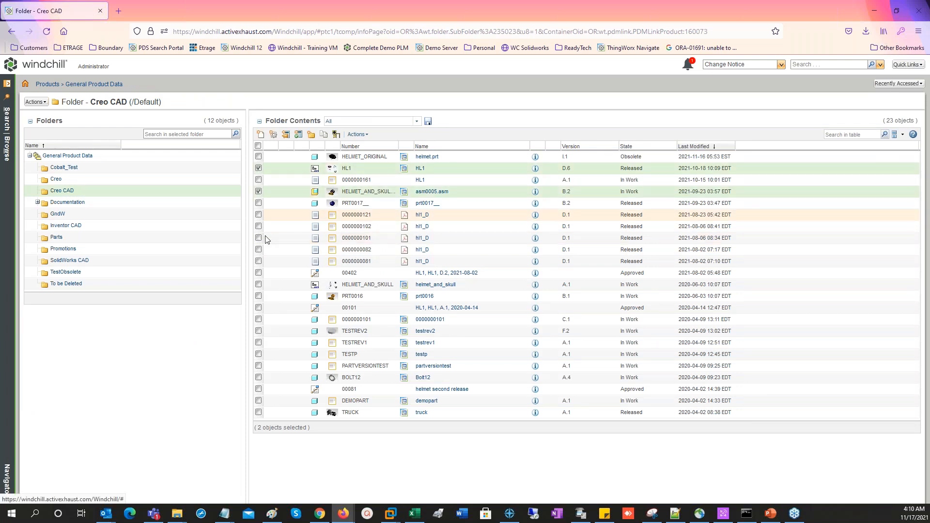
pyautogui.click(258, 284)
pyautogui.click(258, 296)
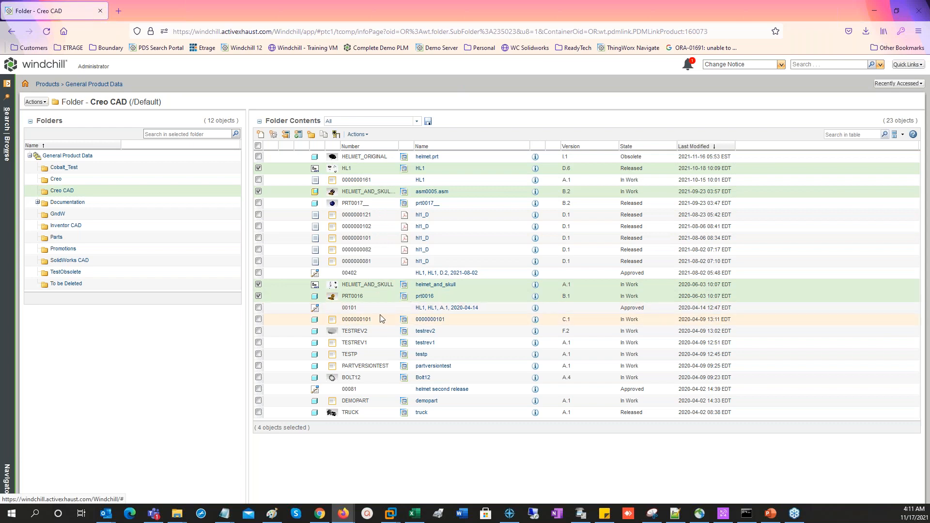
# Open the CAD part prt0016 and check the additional files attached to its default representation
pyautogui.click(428, 299)
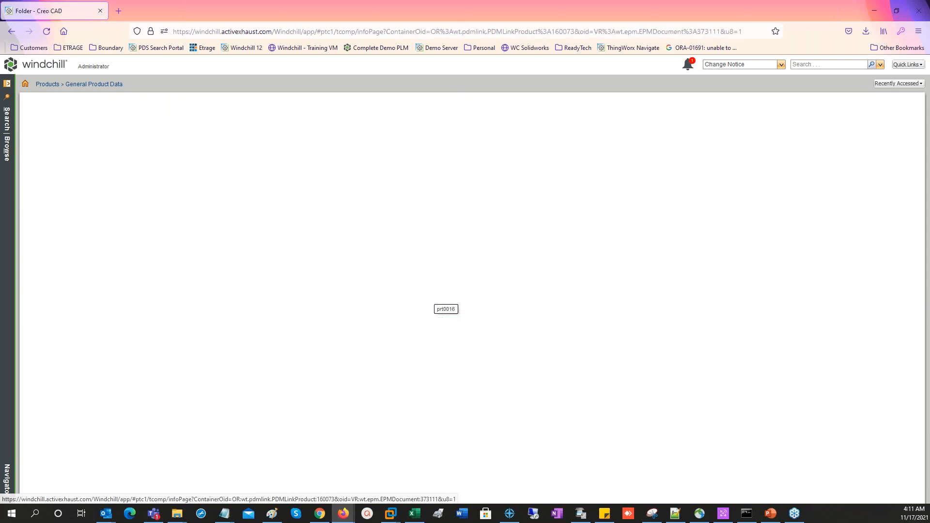
pyautogui.rightClick(247, 380)
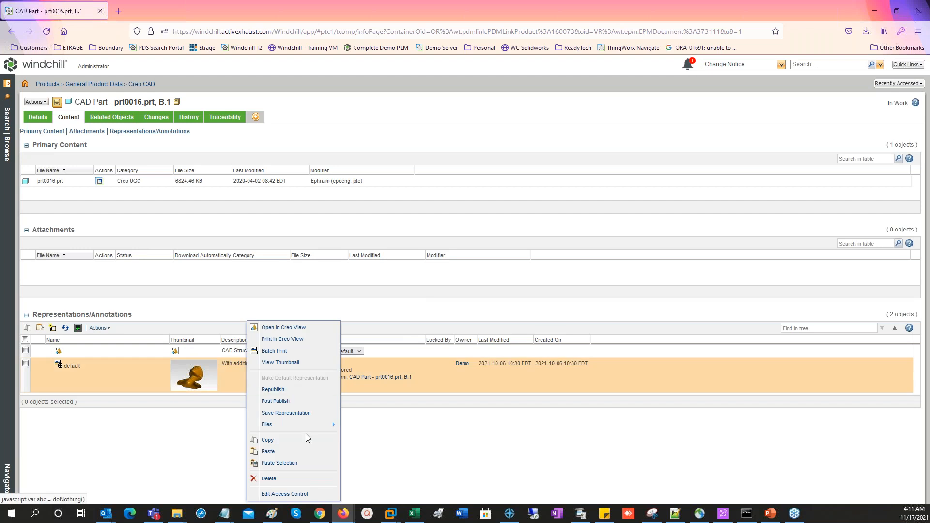
pyautogui.moveTo(307, 426)
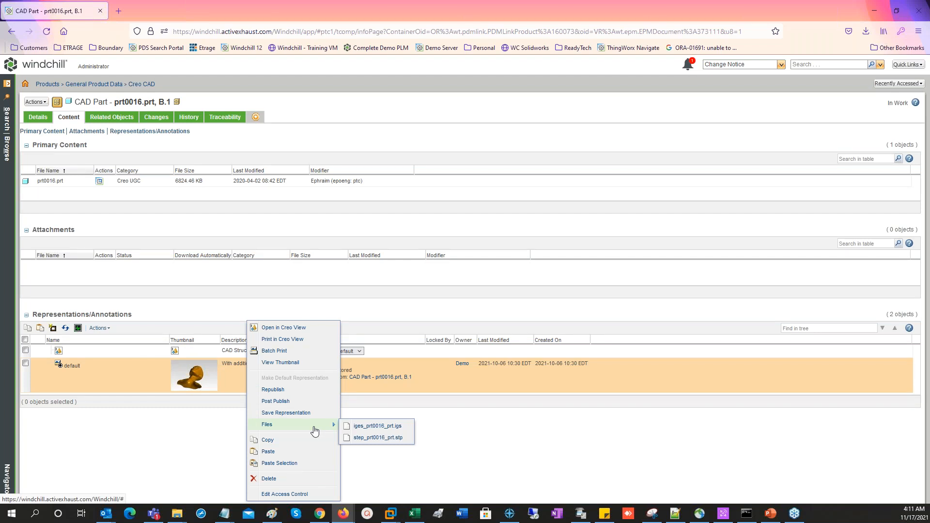
pyautogui.click(479, 436)
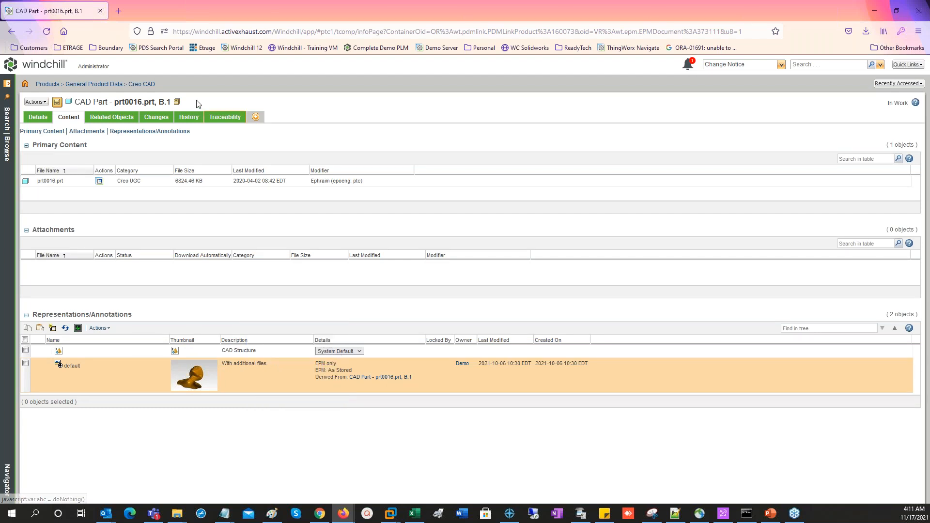
# Return to the Creo CAD folder and select the HL1 drawing, asm0005.asm, the helmet_and_skull drawing and prt0016
pyautogui.click(17, 33)
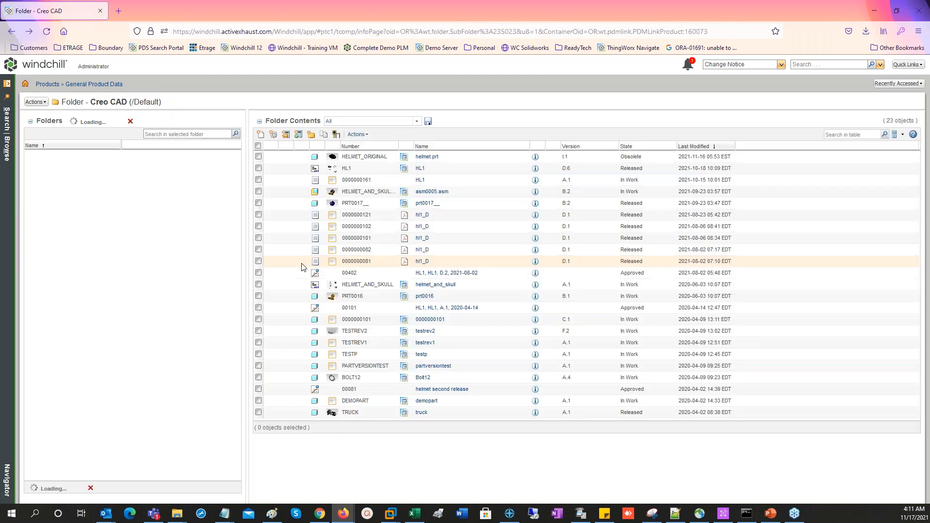
pyautogui.click(258, 168)
pyautogui.click(258, 191)
pyautogui.click(258, 284)
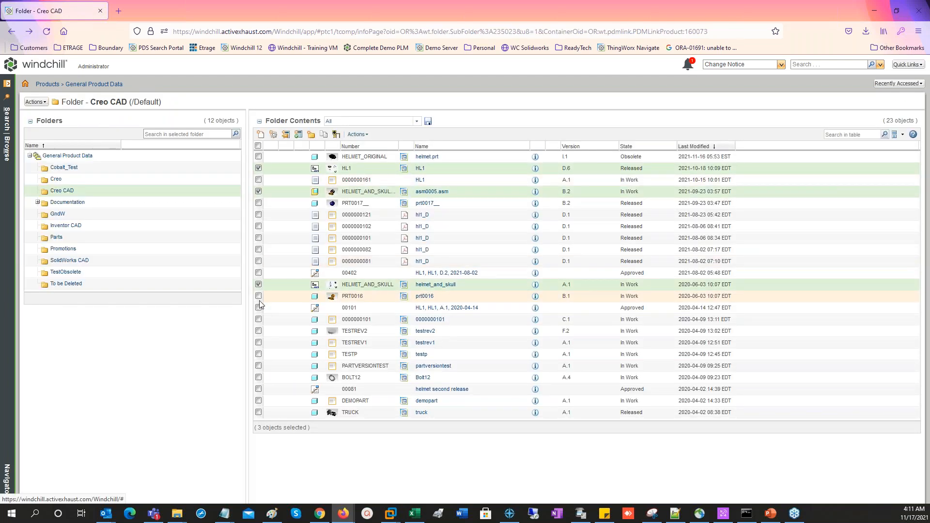
pyautogui.click(258, 296)
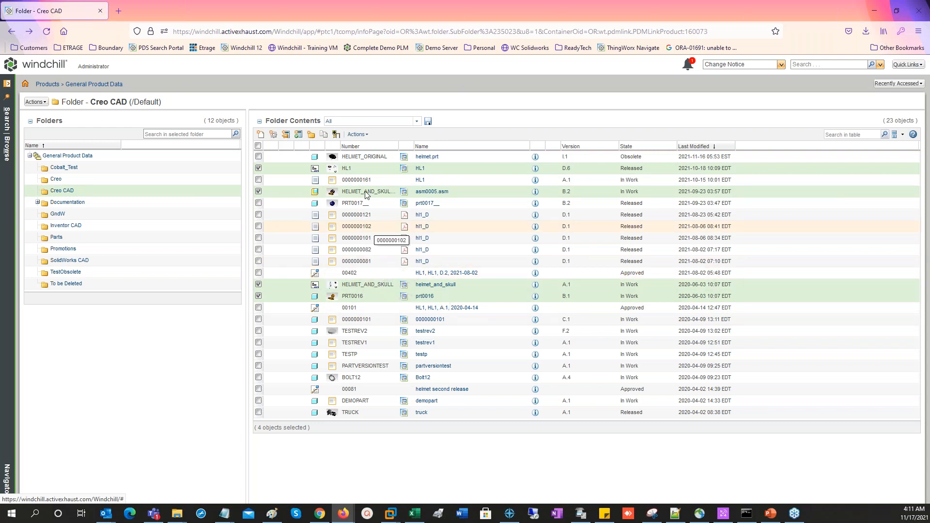
# Start a PIO Folder Content Download for the selected objects, choosing PDF, DXF, STEP and IGES and excluding JPG
pyautogui.click(358, 134)
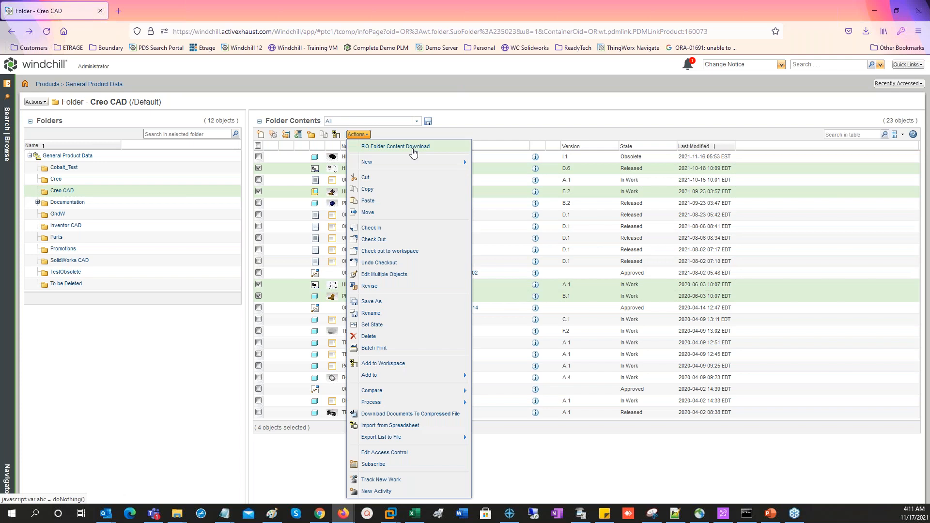
pyautogui.click(413, 152)
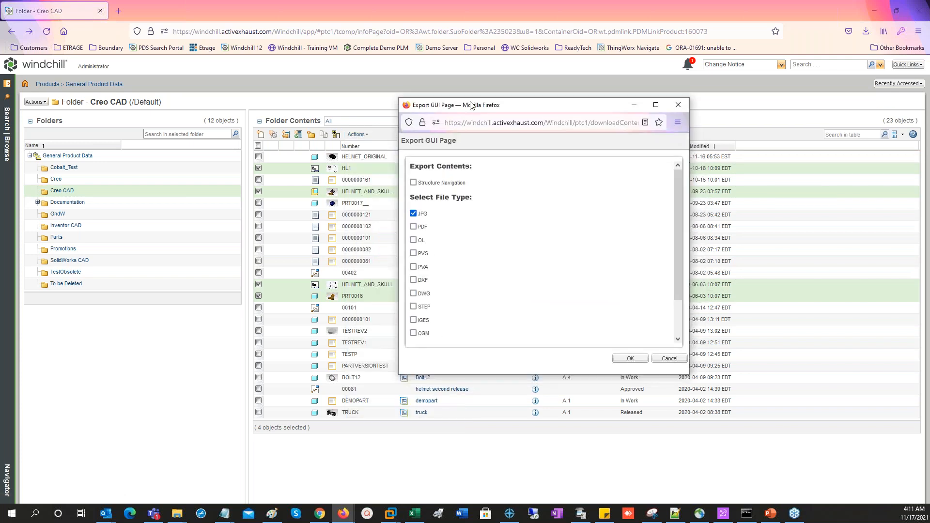
pyautogui.moveTo(471, 105); pyautogui.dragTo(430, 76)
pyautogui.click(372, 183)
pyautogui.click(372, 196)
pyautogui.click(372, 249)
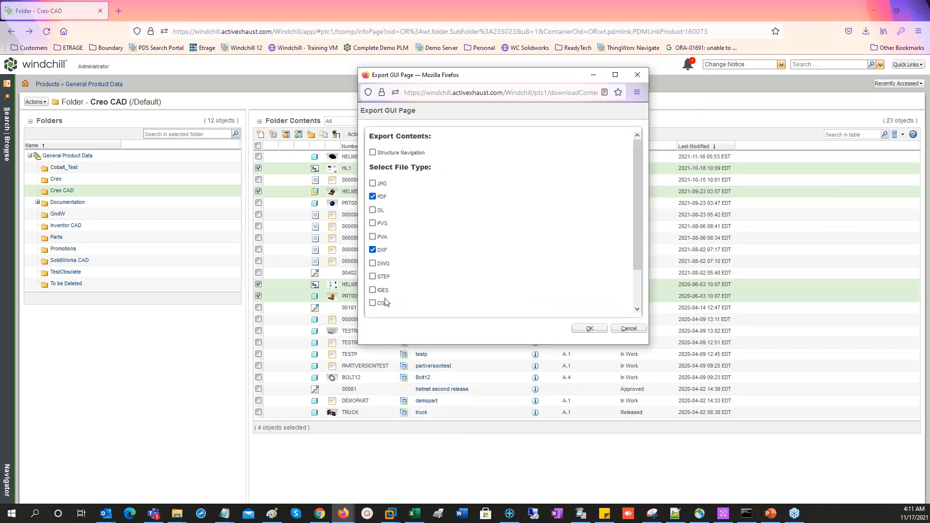
pyautogui.click(372, 276)
pyautogui.click(372, 289)
pyautogui.moveTo(637, 242); pyautogui.dragTo(642, 280)
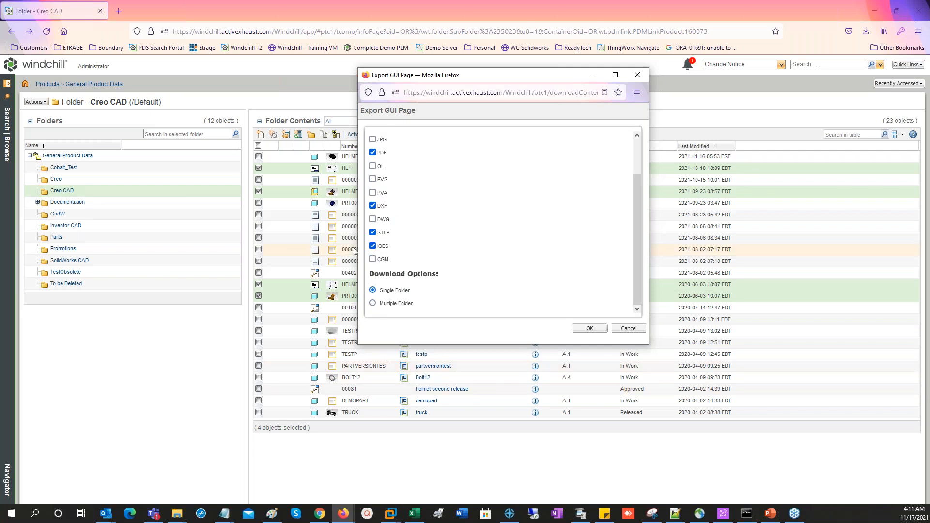
# Run the folder export and save Administrator_202111170911.zip to the Downloads folder
pyautogui.click(591, 329)
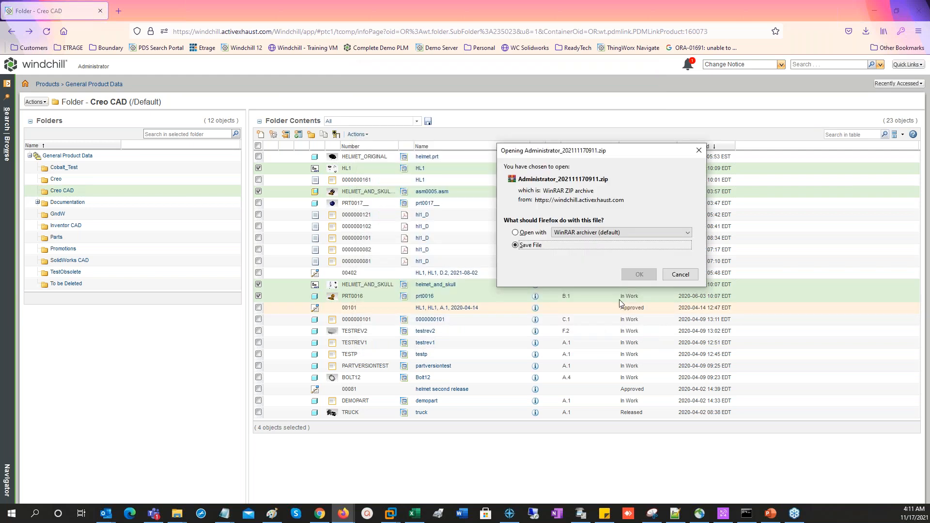
pyautogui.click(638, 275)
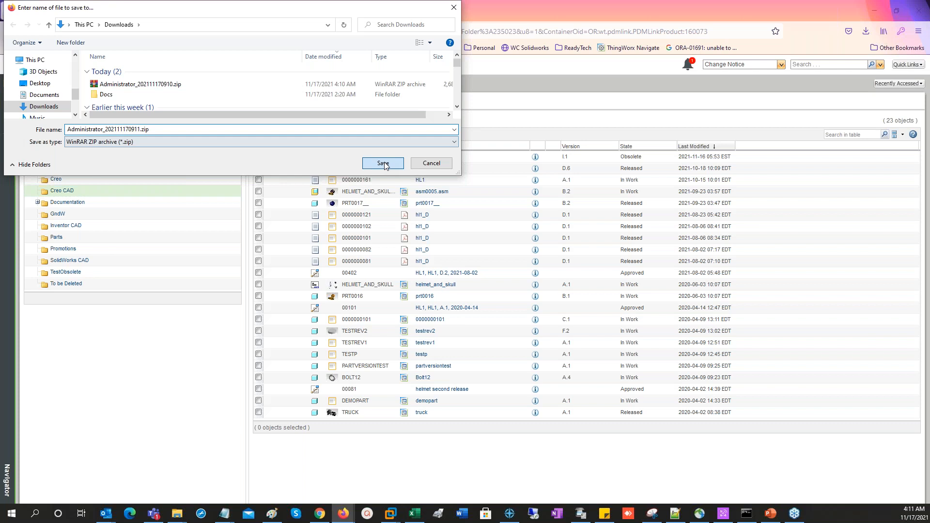
pyautogui.click(383, 164)
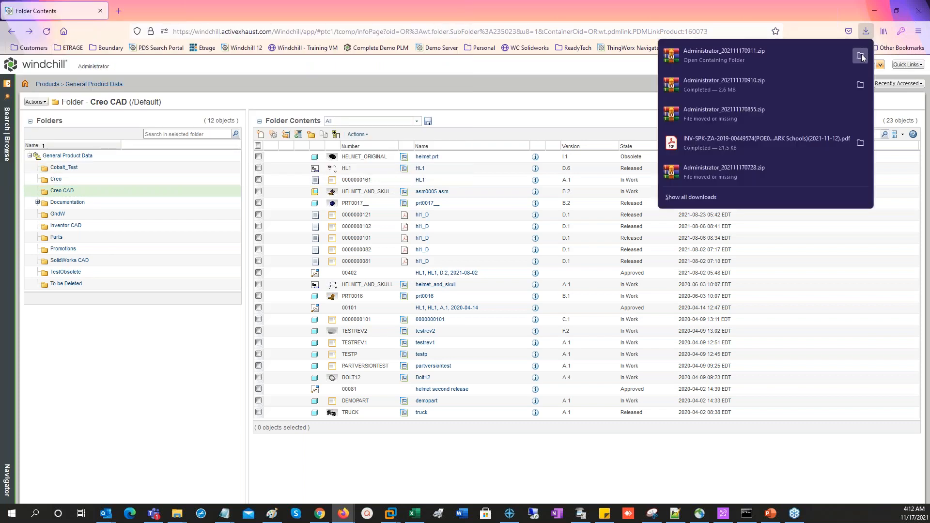
# Open Administrator_202111170911.zip from the Downloads folder, examine the exported DXF, PDF, IGES and STEP files, and close the archive
pyautogui.click(860, 56)
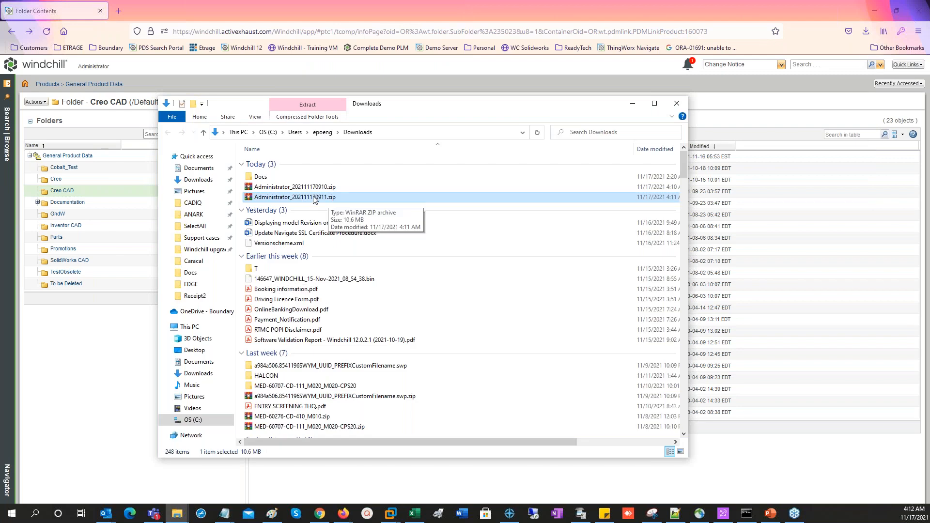
pyautogui.doubleClick(313, 197)
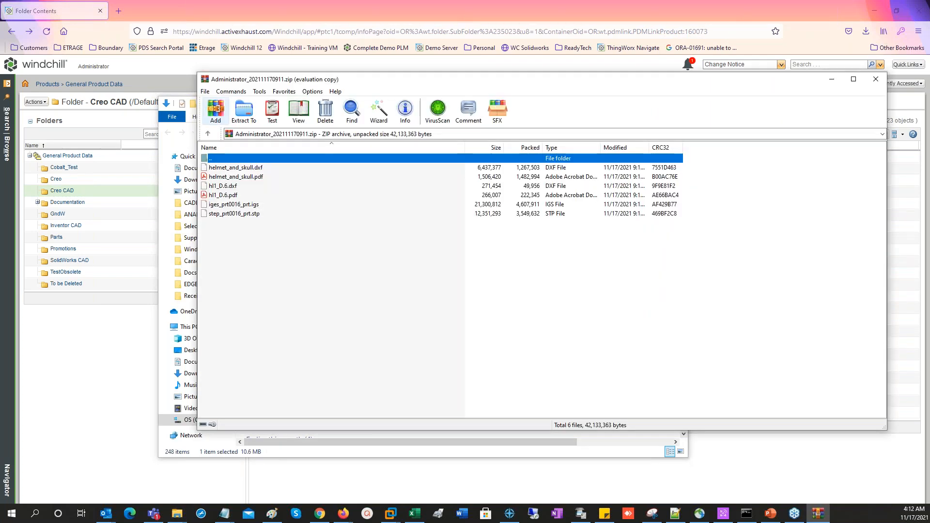
pyautogui.click(593, 258)
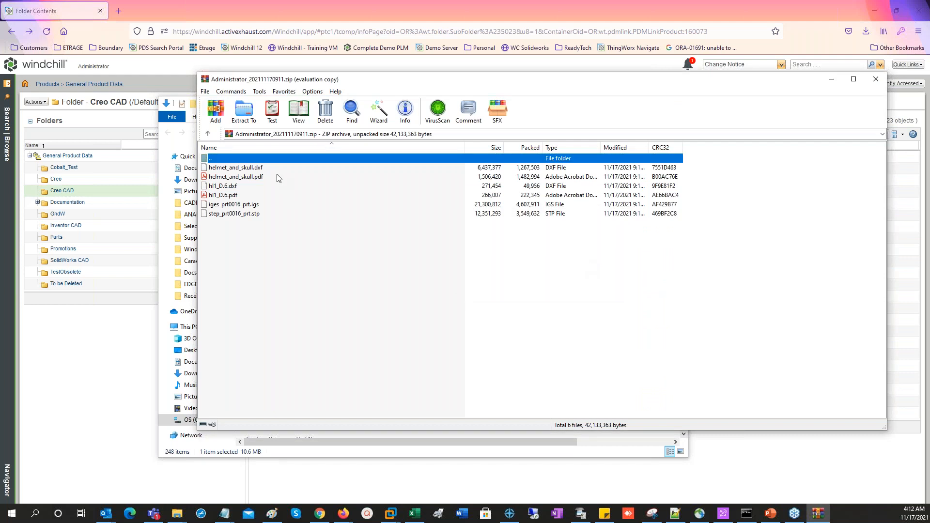
pyautogui.click(250, 205)
pyautogui.click(253, 214)
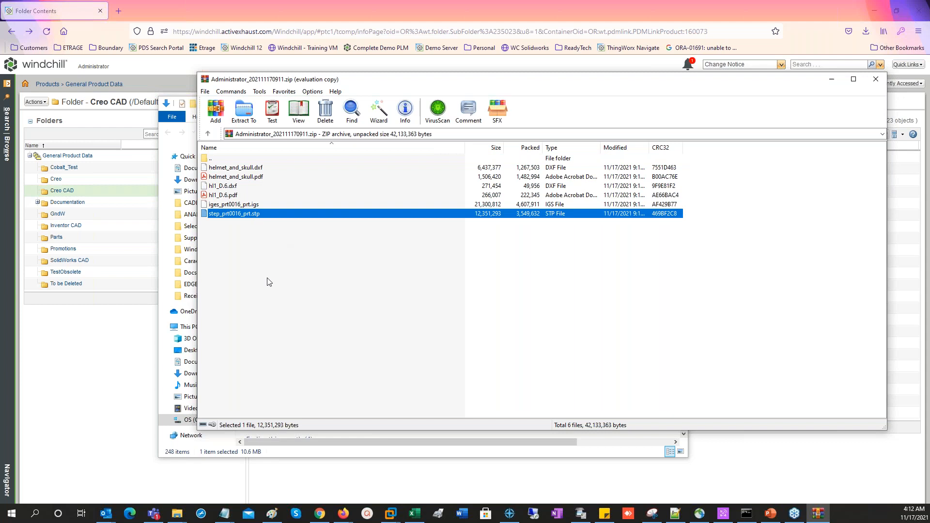
pyautogui.click(875, 80)
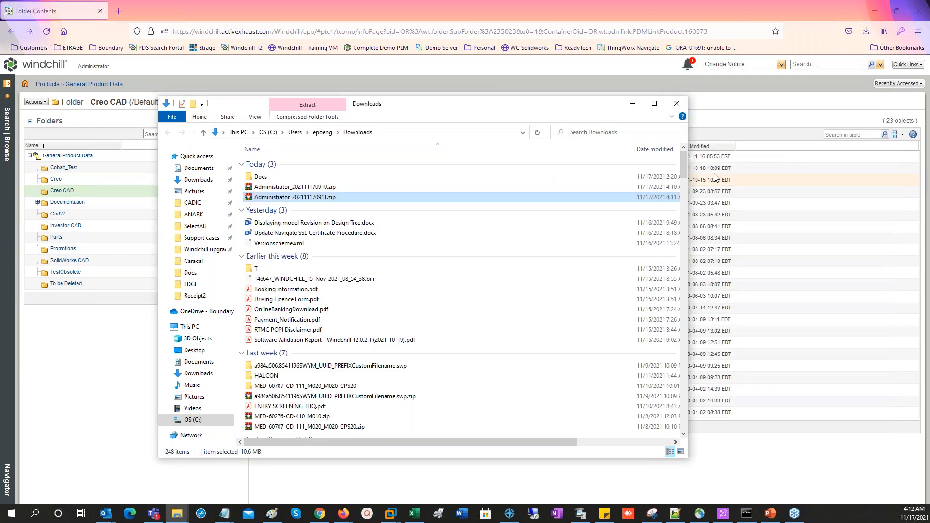
# Open the recently accessed rear_shock.asm assembly and check its details and component structure
pyautogui.click(716, 178)
pyautogui.click(906, 84)
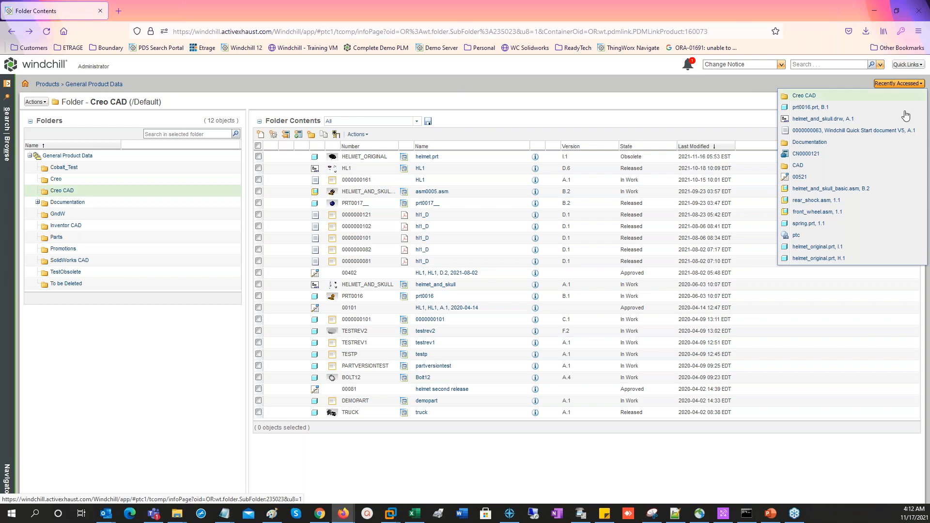
pyautogui.click(816, 201)
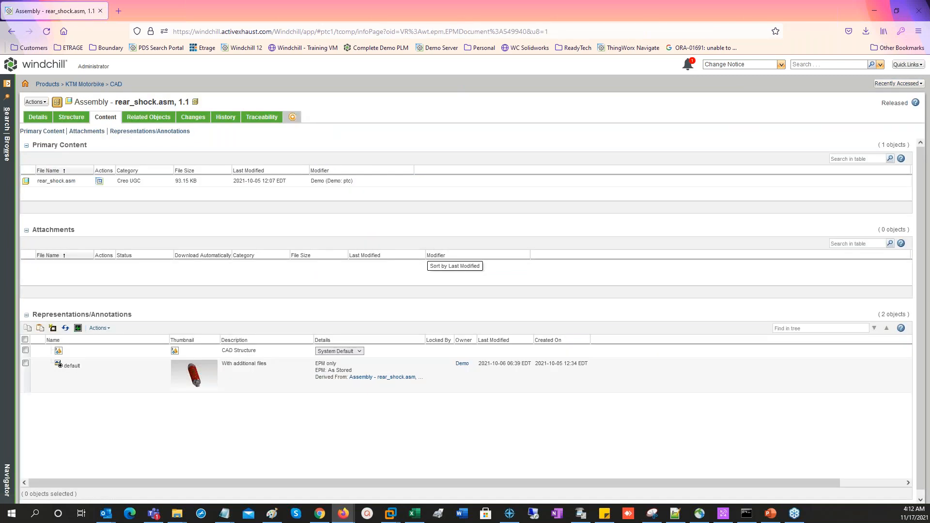
pyautogui.click(38, 117)
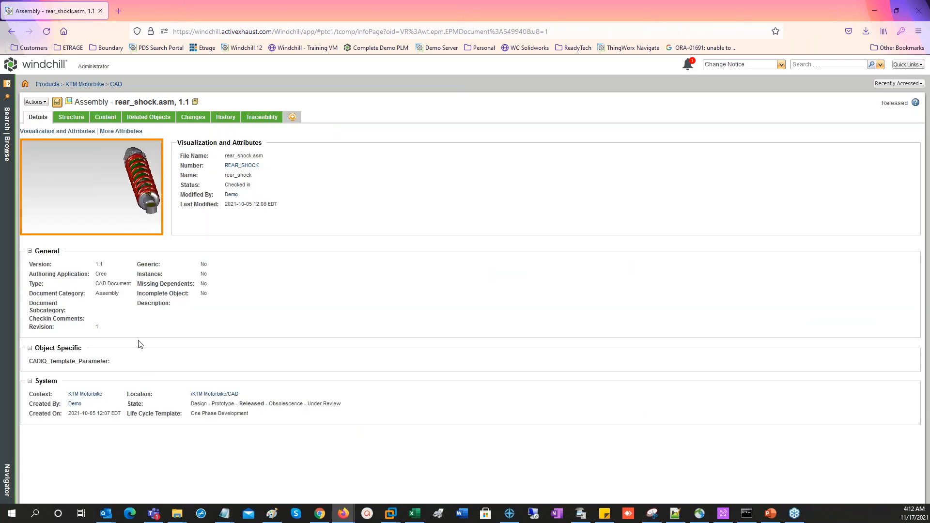
pyautogui.click(76, 119)
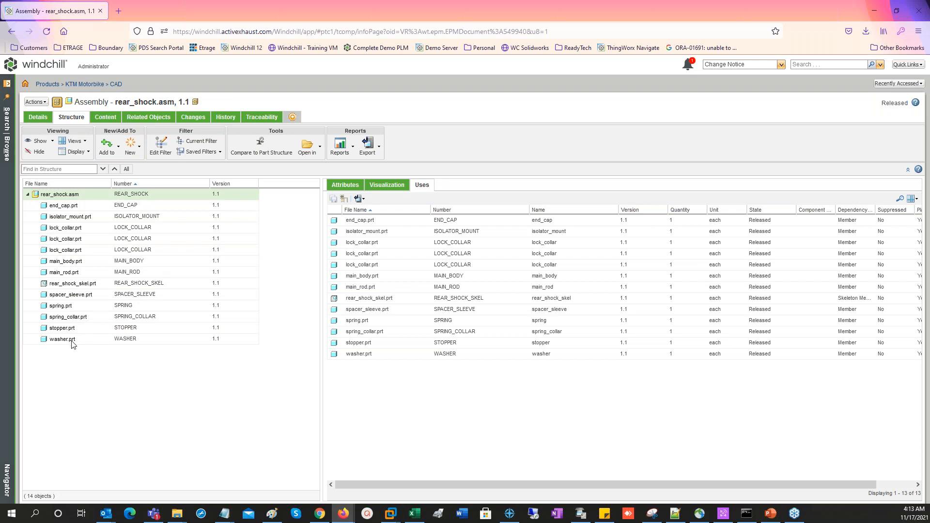
# Run a PIO Object Content Download with structure navigation, STEP and IGES without JPG, and multiple folders, saving Administrator_202111170913.zip to Downloads
pyautogui.click(36, 102)
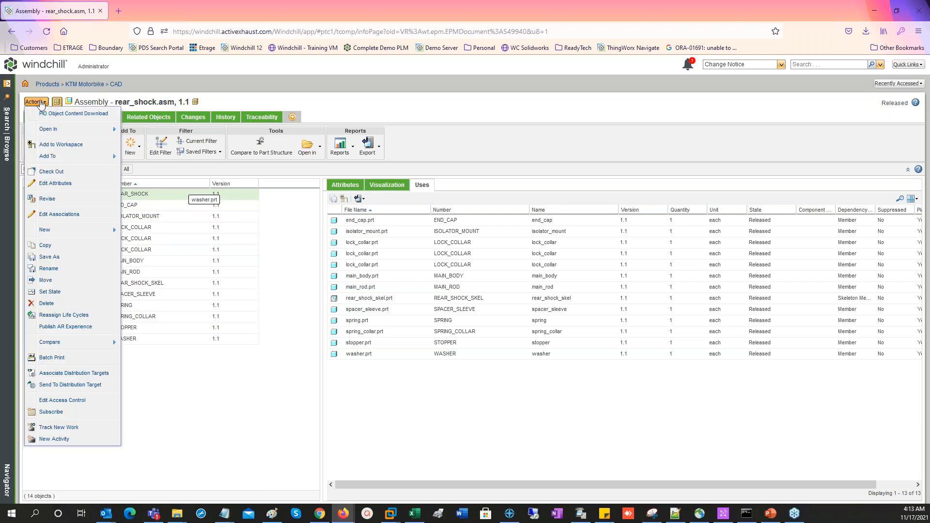
pyautogui.click(44, 114)
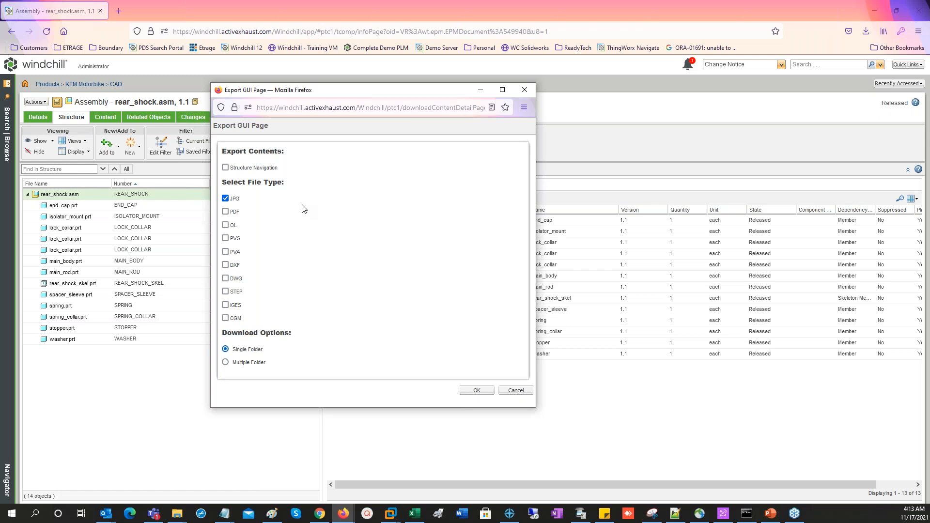
pyautogui.click(226, 167)
pyautogui.click(225, 198)
pyautogui.click(225, 291)
pyautogui.click(224, 306)
pyautogui.click(226, 362)
pyautogui.click(476, 390)
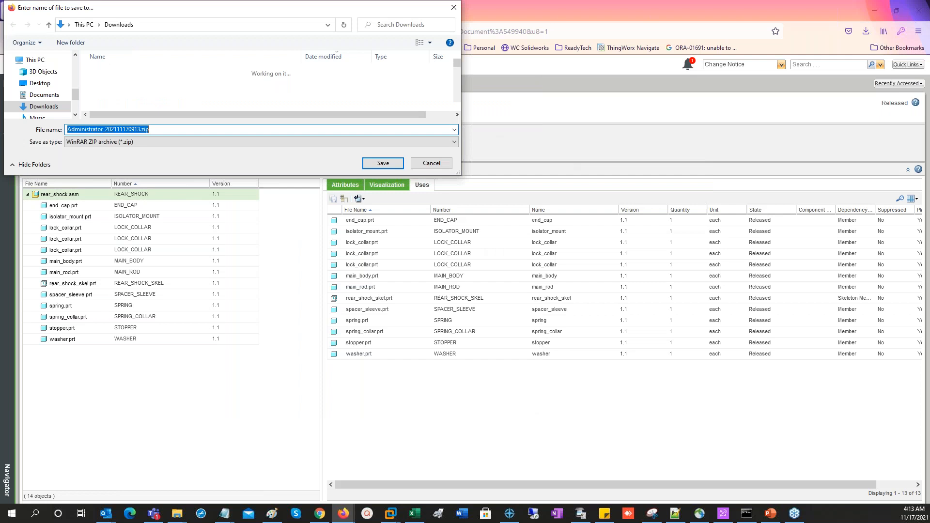
pyautogui.click(379, 164)
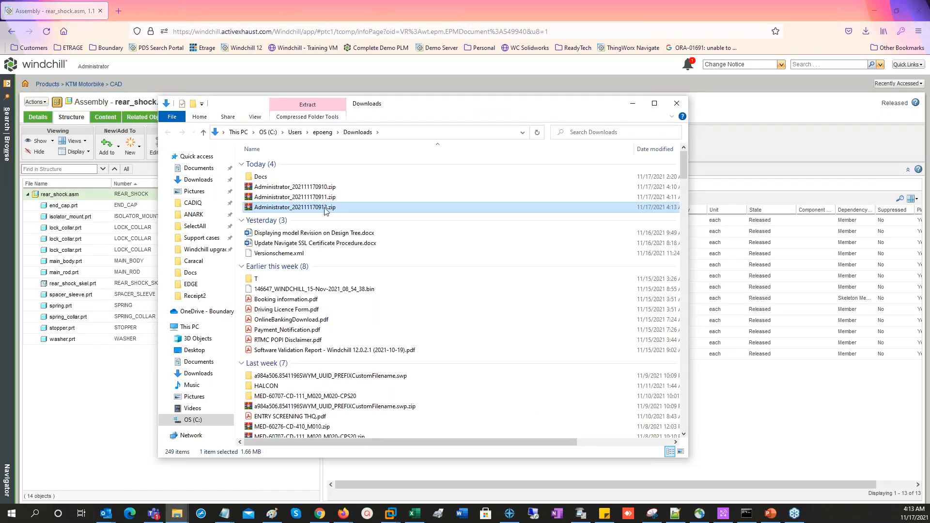
# Open Administrator_202111170913.zip, examine the END_CAP_1.1 and SPRING_1.1 folders, and close the archive and the Downloads window
pyautogui.press('Return')
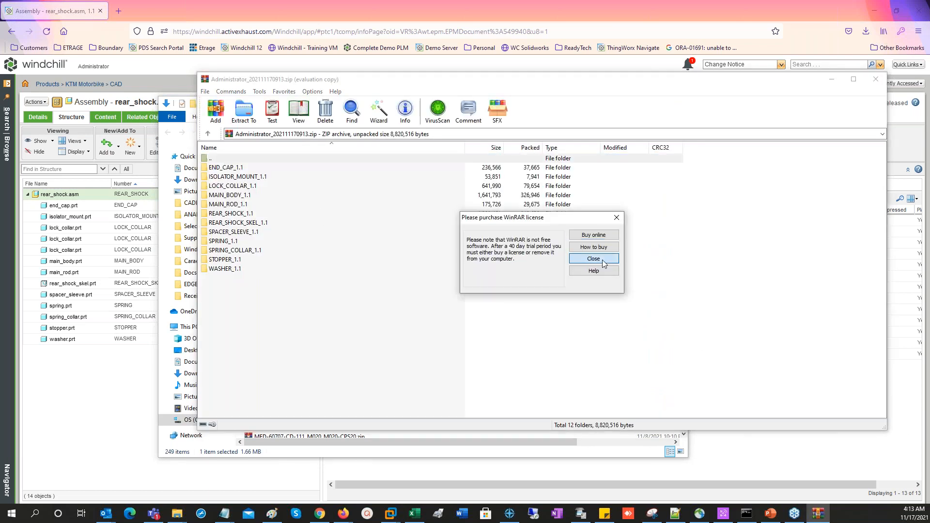
pyautogui.click(593, 259)
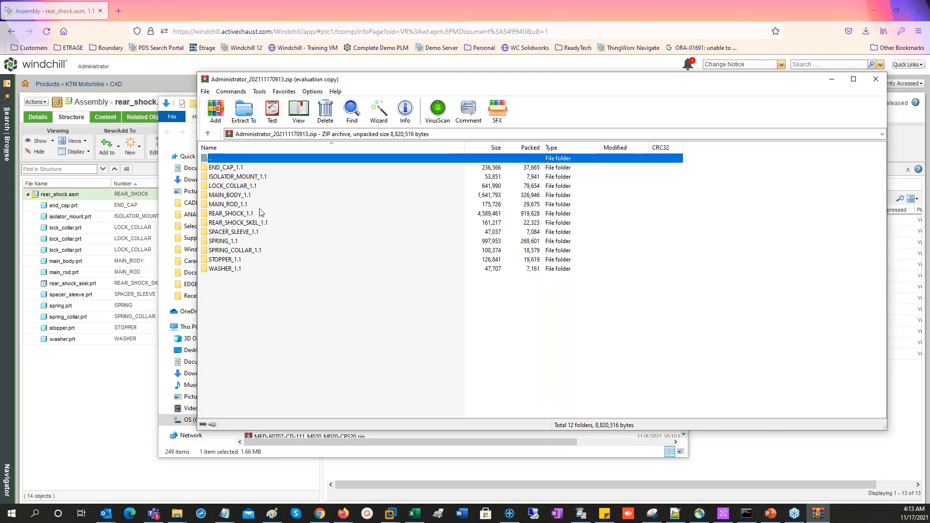
pyautogui.doubleClick(231, 168)
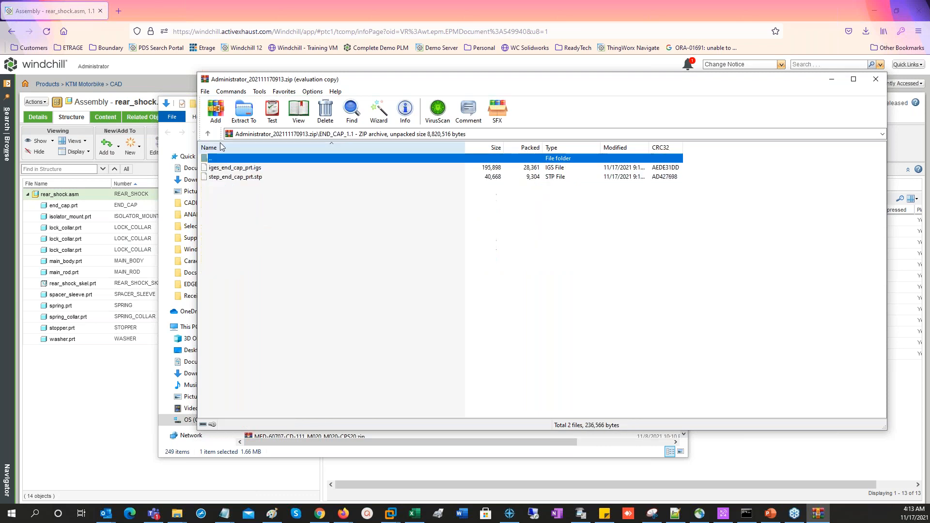
pyautogui.click(208, 134)
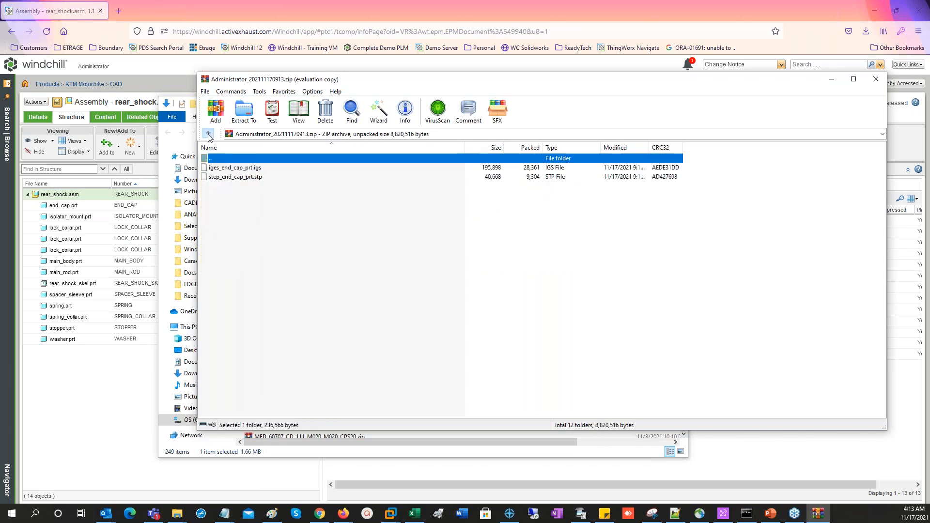
pyautogui.click(231, 242)
pyautogui.doubleClick(230, 243)
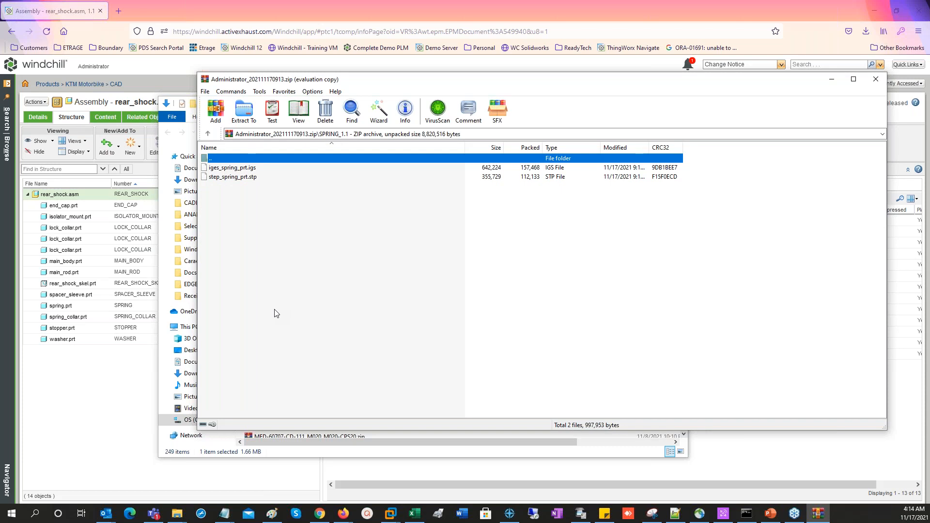
pyautogui.click(208, 134)
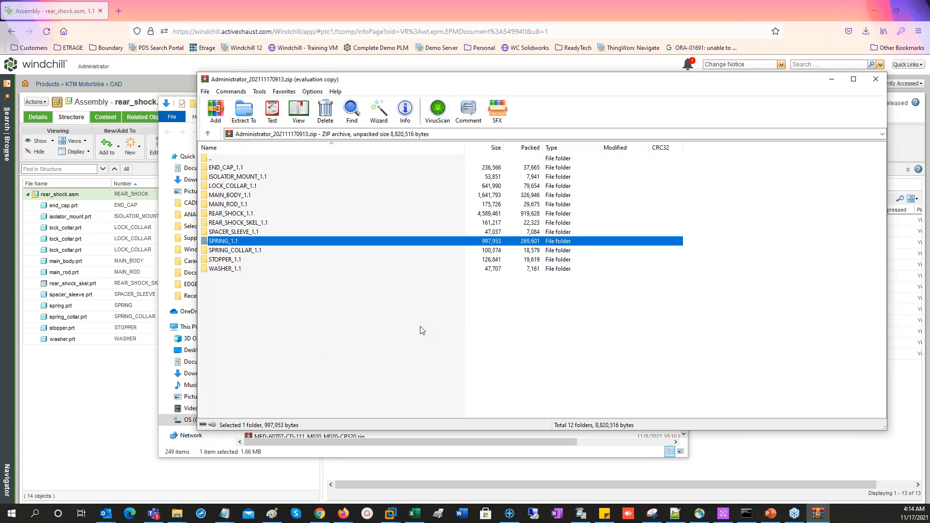
pyautogui.click(874, 85)
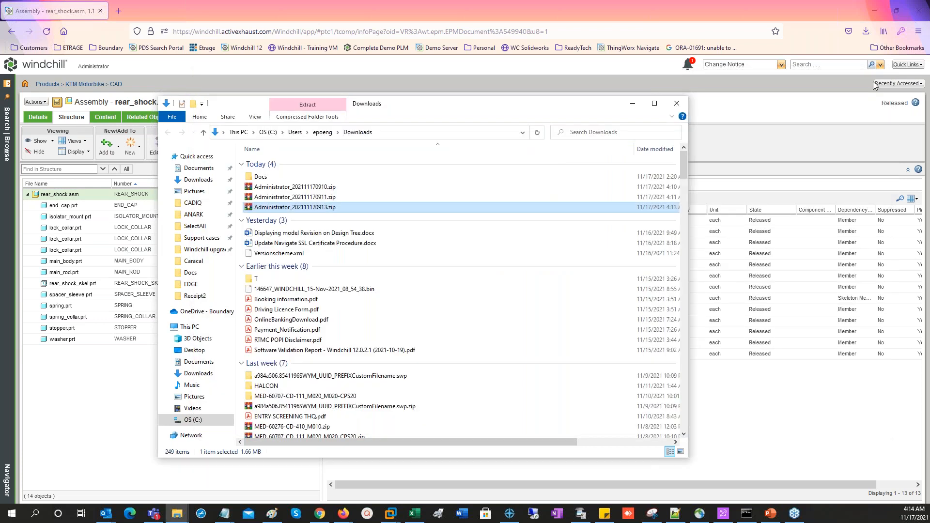
pyautogui.click(676, 104)
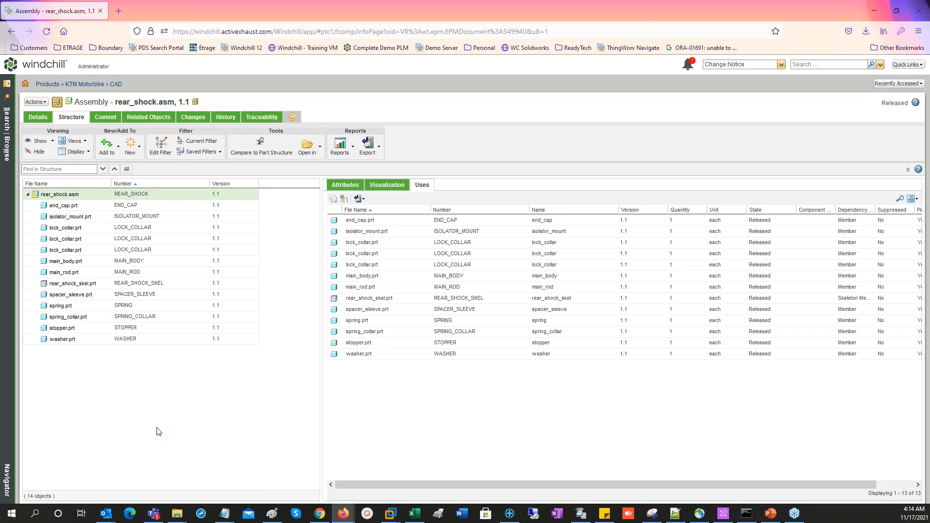
# Open the recently accessed change notice CN0000121 and review the objects in its Change Summary
pyautogui.click(907, 86)
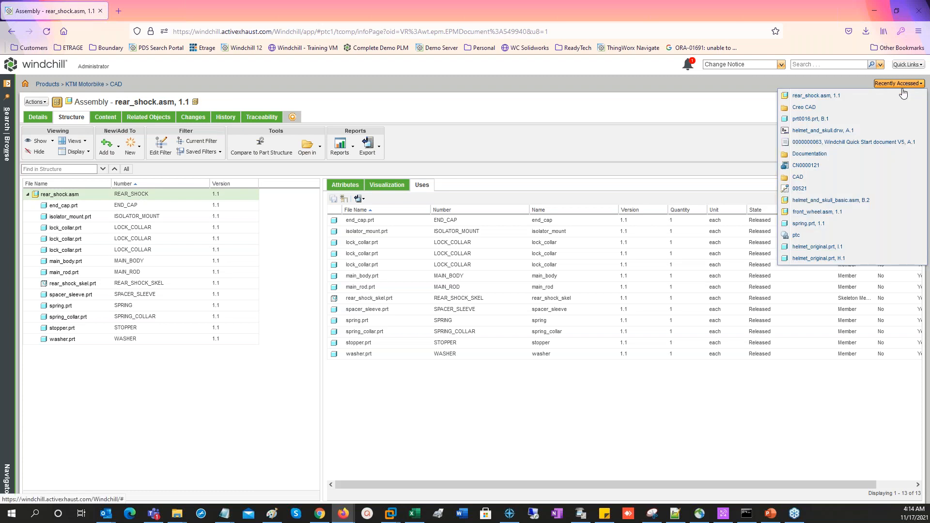
pyautogui.click(814, 167)
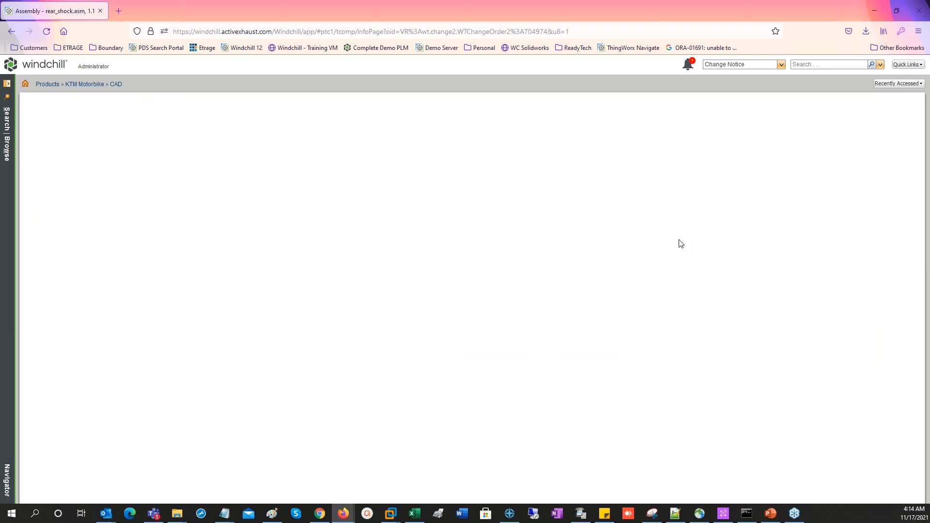
pyautogui.moveTo(924, 323); pyautogui.dragTo(923, 395)
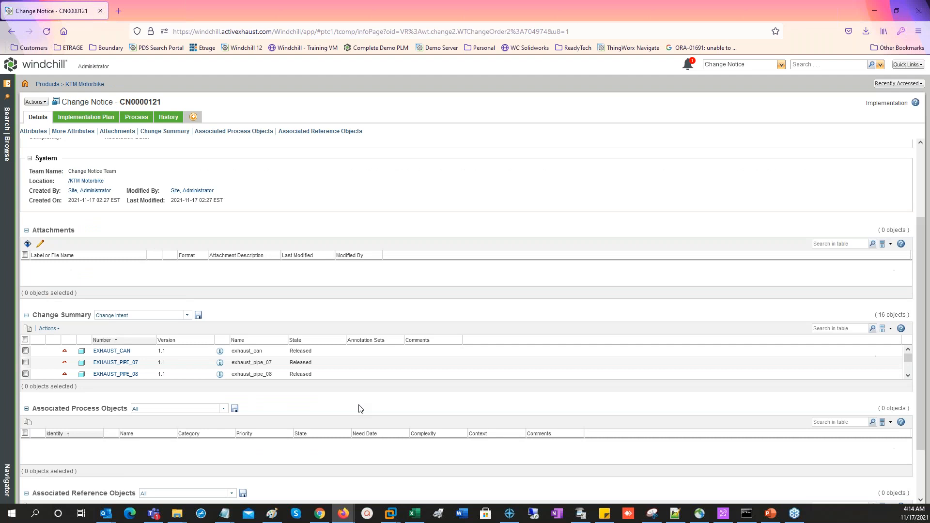
pyautogui.moveTo(907, 362)
pyautogui.mouseDown()
pyautogui.moveTo(913, 367)
pyautogui.moveTo(907, 358)
pyautogui.mouseUp()
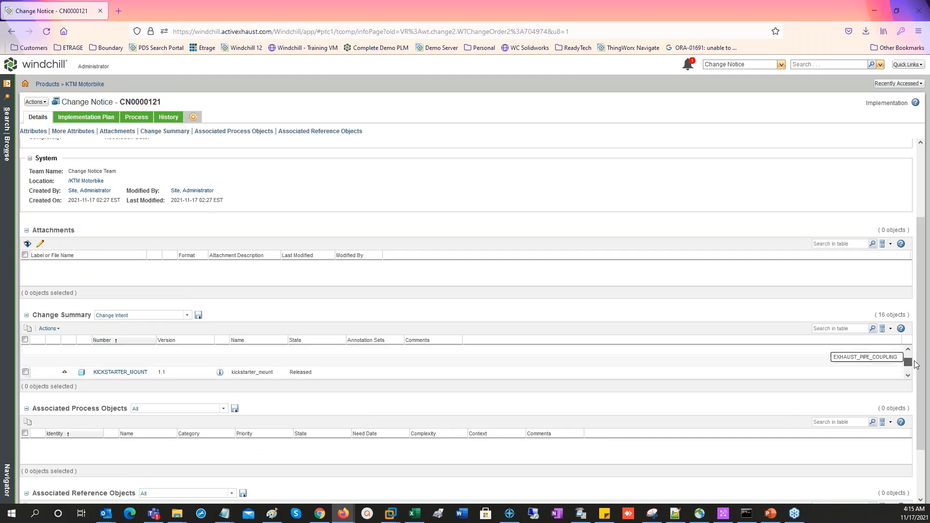
# Try out the change notice's PIO Object Content Download options, excluding JPG and toggling Affected Object, and cancel the export
pyautogui.click(35, 102)
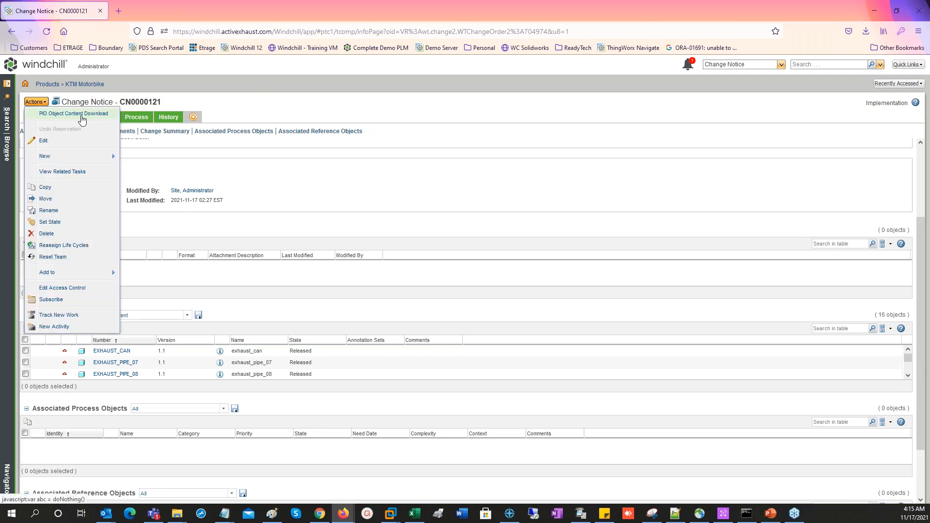
pyautogui.click(82, 115)
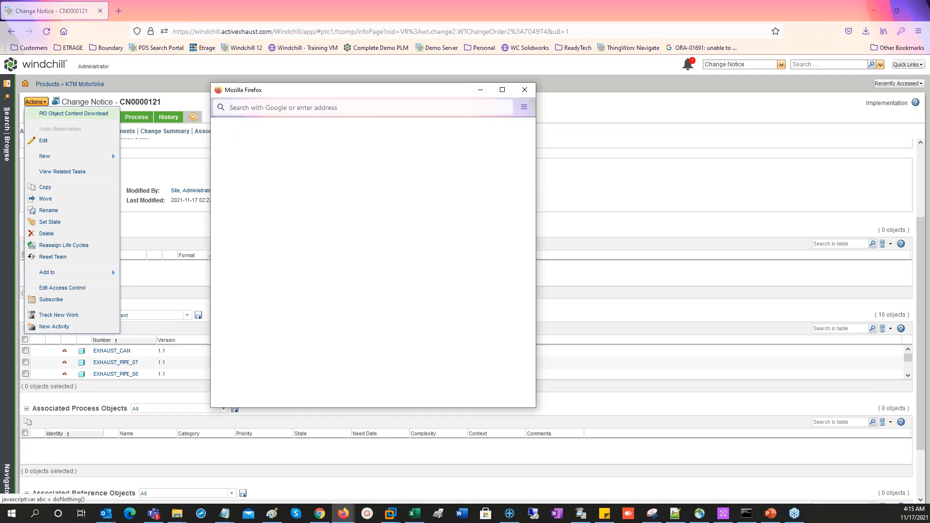
pyautogui.click(225, 229)
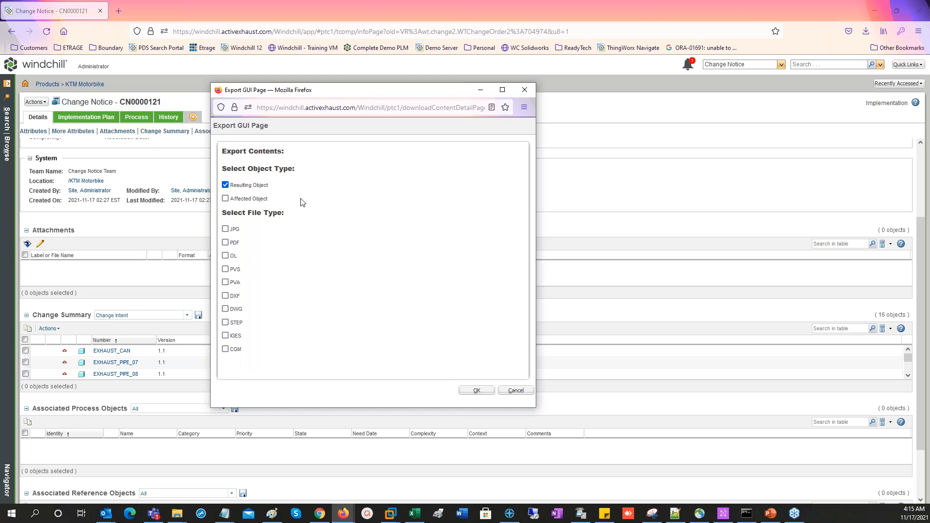
pyautogui.click(225, 199)
pyautogui.click(517, 391)
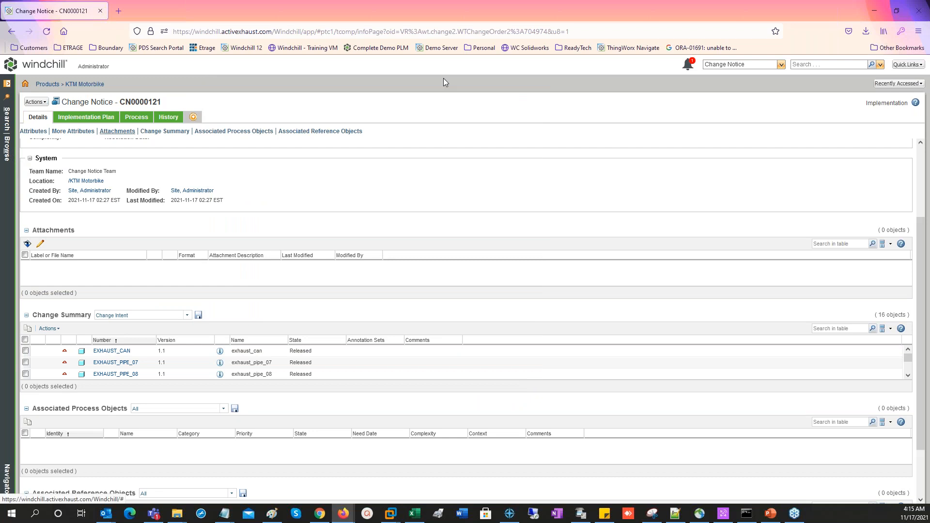
# Search for KTM* with the object type limited to CAD Document instead of Change Notice
pyautogui.click(808, 64)
pyautogui.write('KTM')
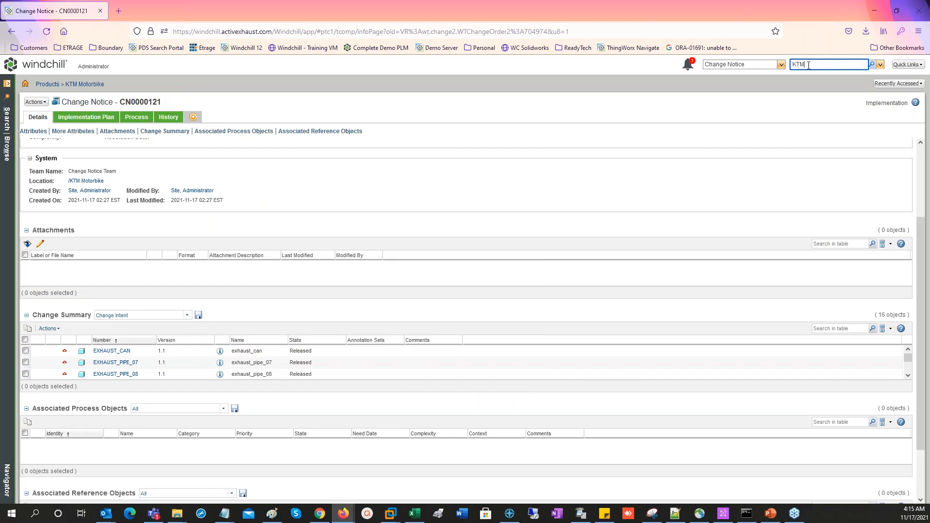
pyautogui.click(781, 66)
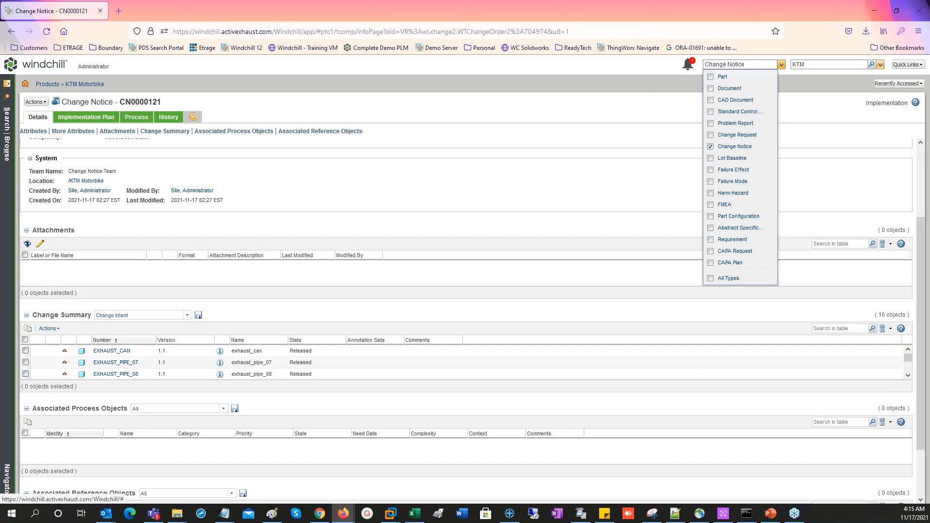
pyautogui.click(717, 100)
pyautogui.click(717, 148)
pyautogui.click(823, 67)
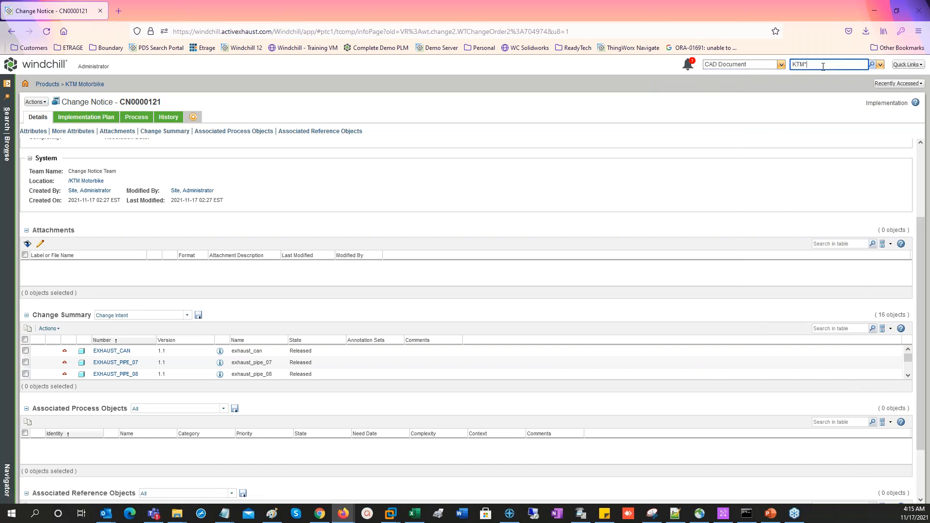
pyautogui.press('Return')
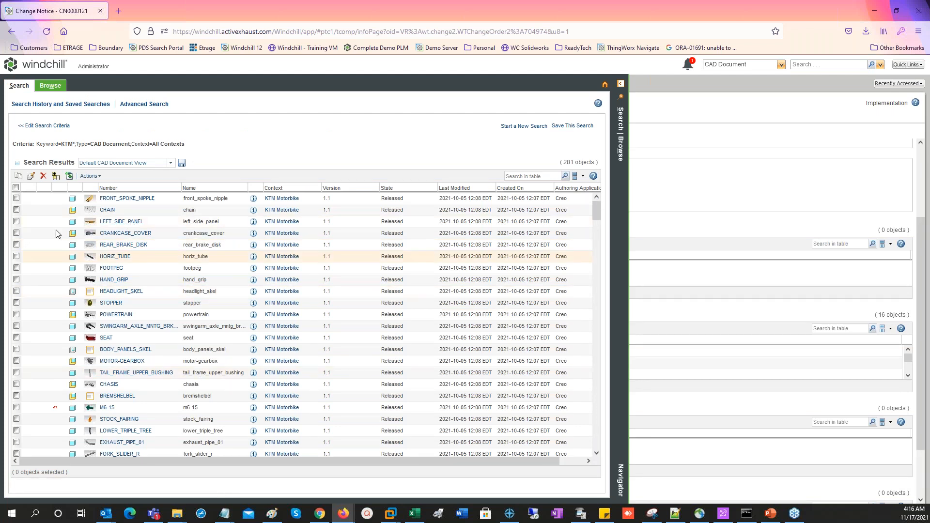
# Select all KTM* search results, review the file types and folder options of PIO Search Content Download, and cancel the export
pyautogui.click(15, 188)
pyautogui.click(91, 176)
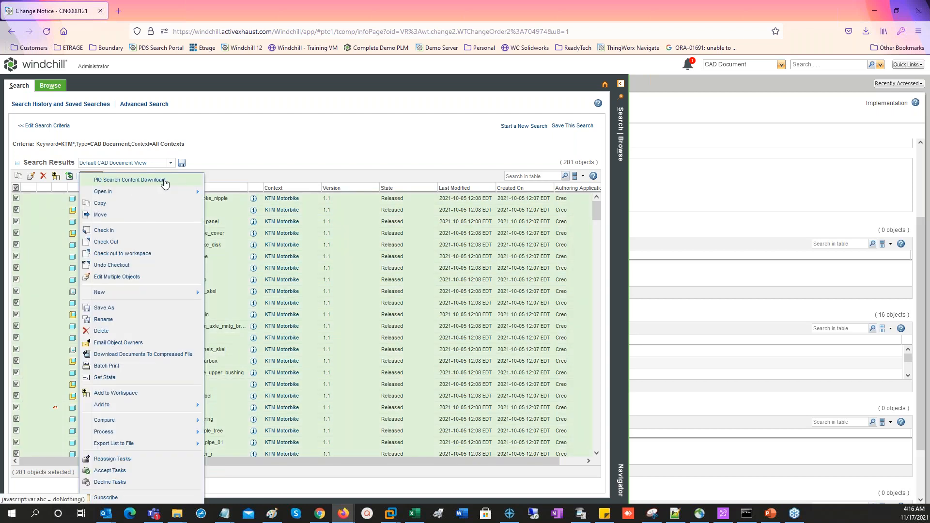
pyautogui.click(165, 180)
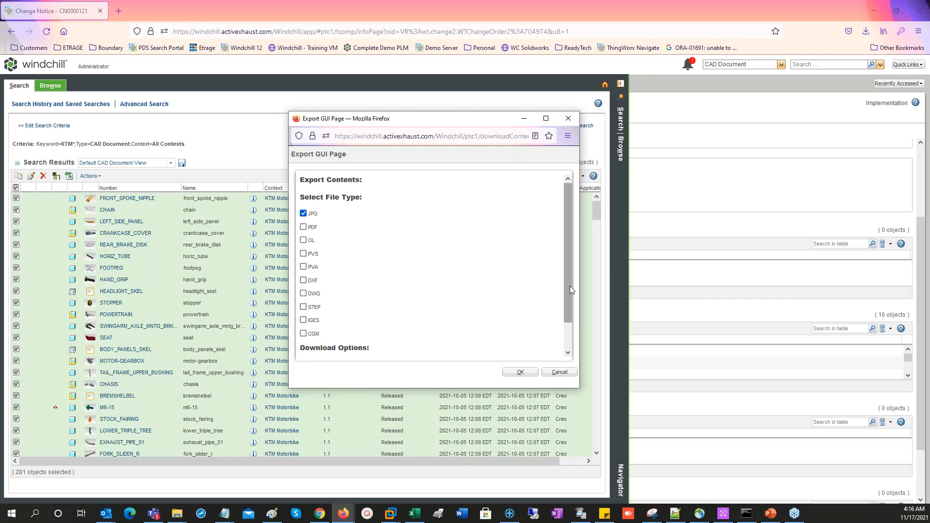
pyautogui.moveTo(570, 286); pyautogui.dragTo(573, 323)
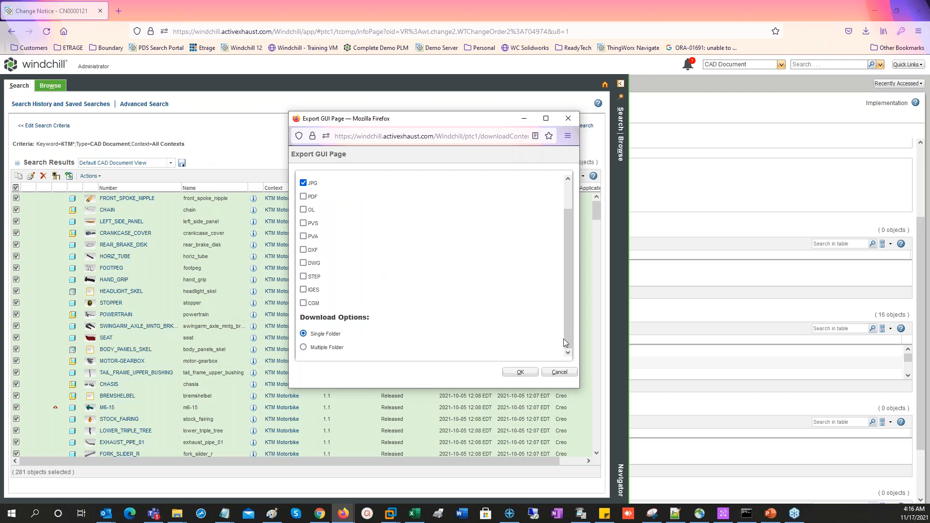
pyautogui.click(559, 372)
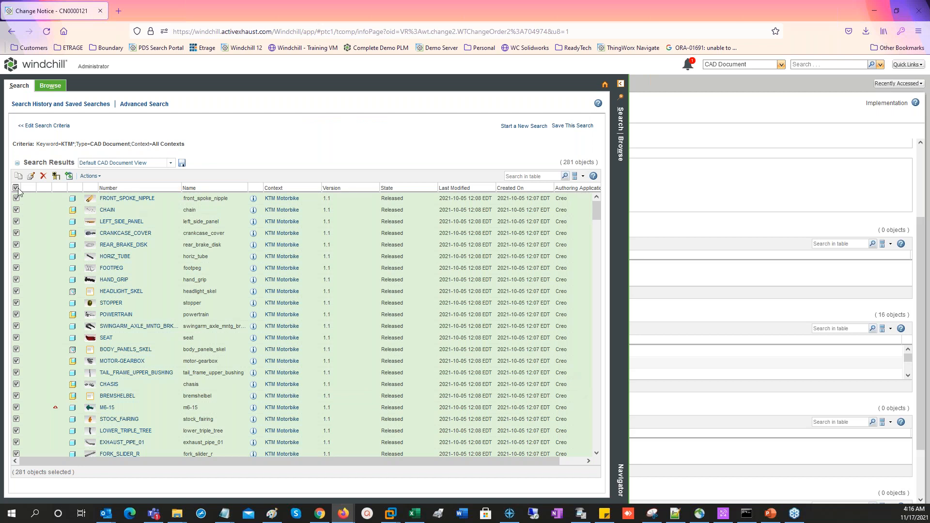
# Clear the selection of all search results and collapse the search pane to return to change notice CN0000121
pyautogui.click(17, 188)
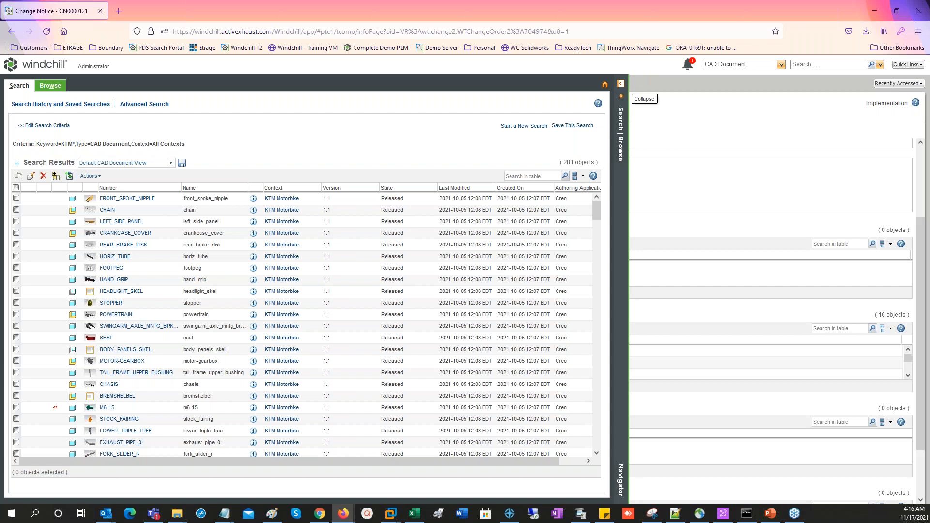
pyautogui.click(620, 83)
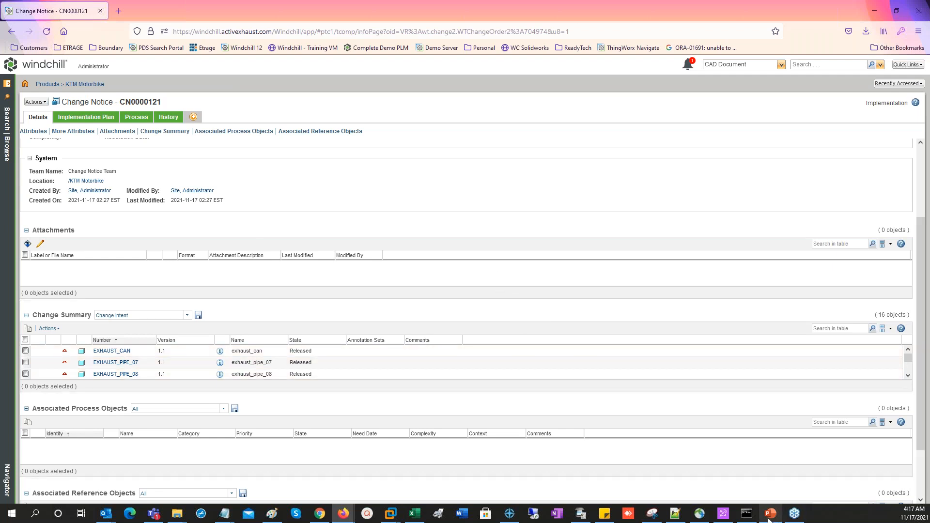
pyautogui.moveTo(769, 517)
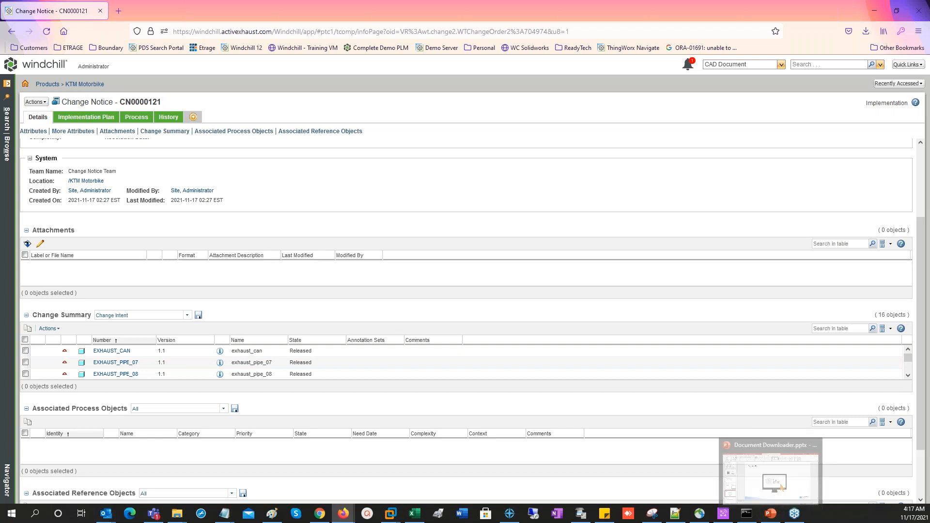